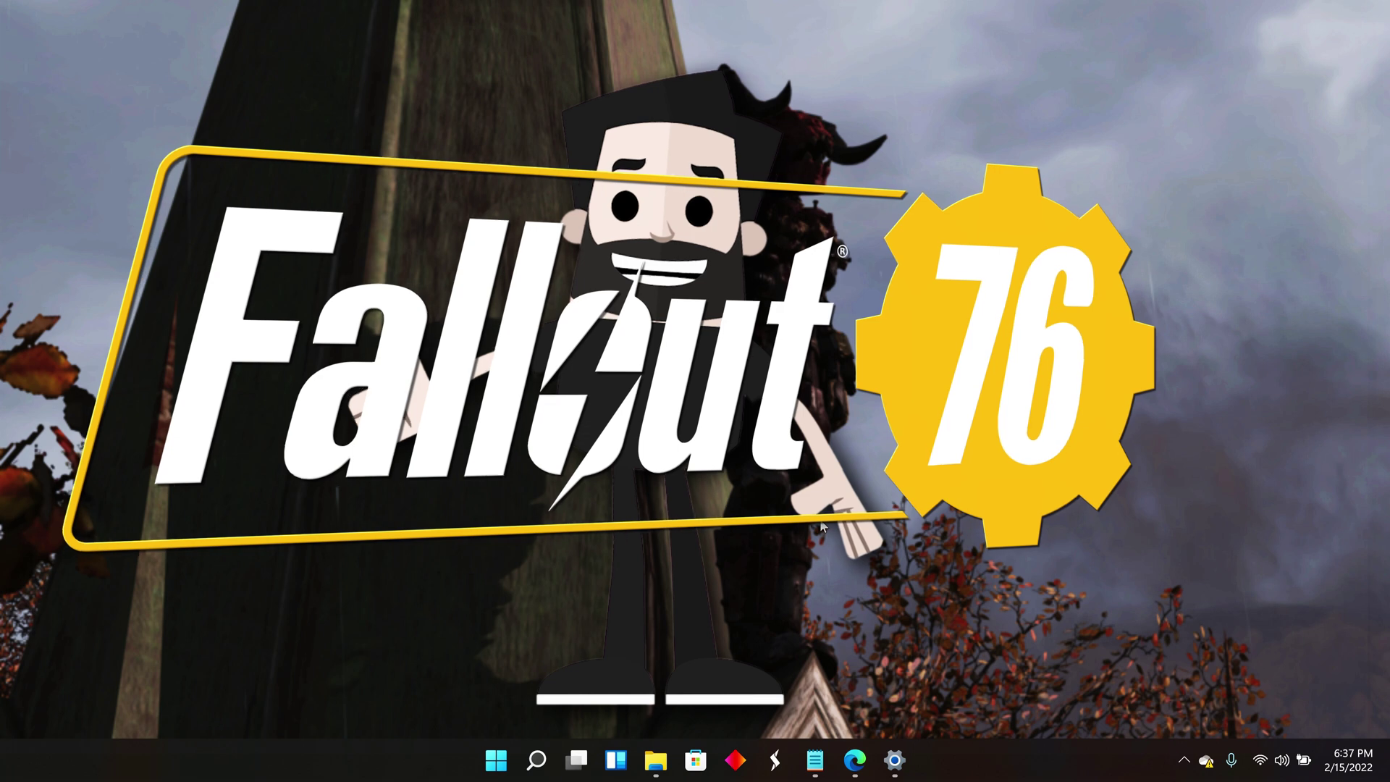
Bring up the 'Fallout 76 mod microft store version' notes in Notepad from the taskbar.
mouse_move(657, 760)
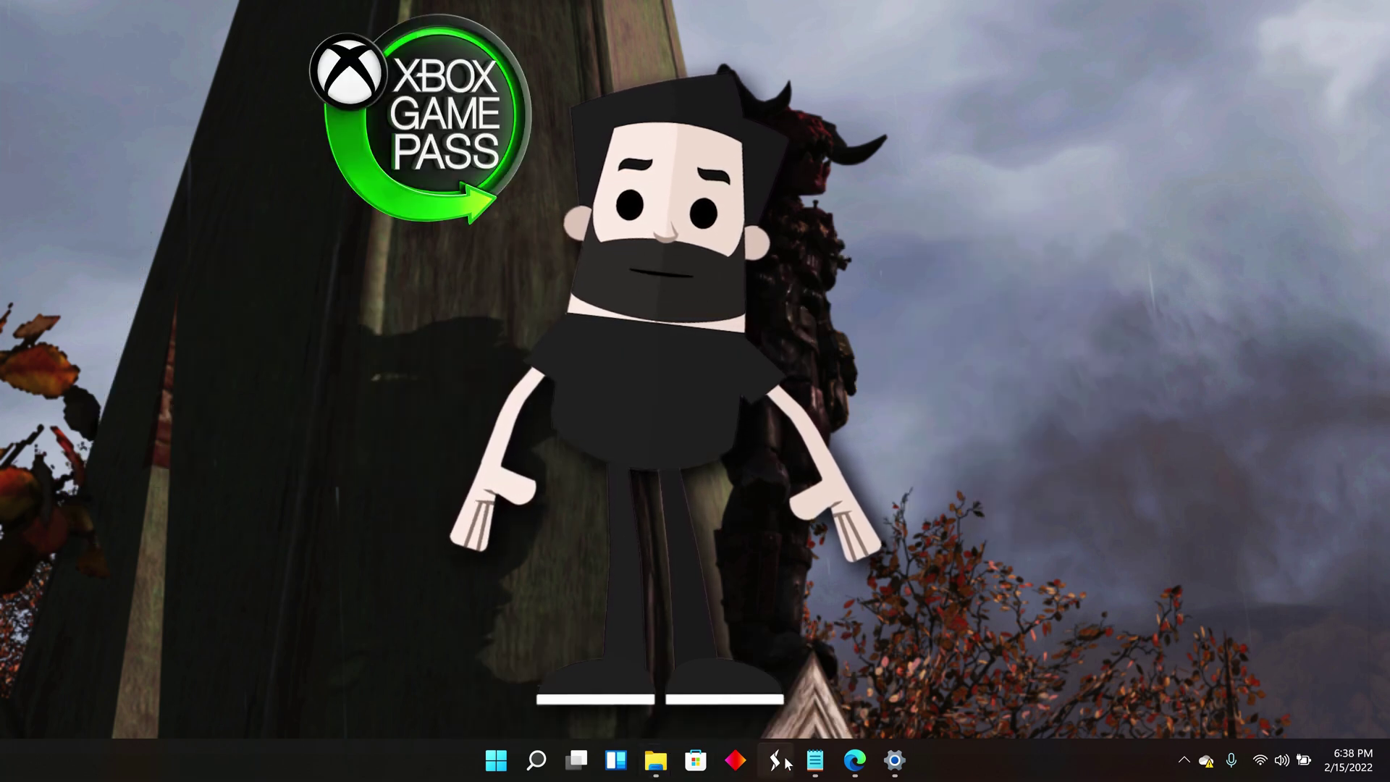
click(814, 760)
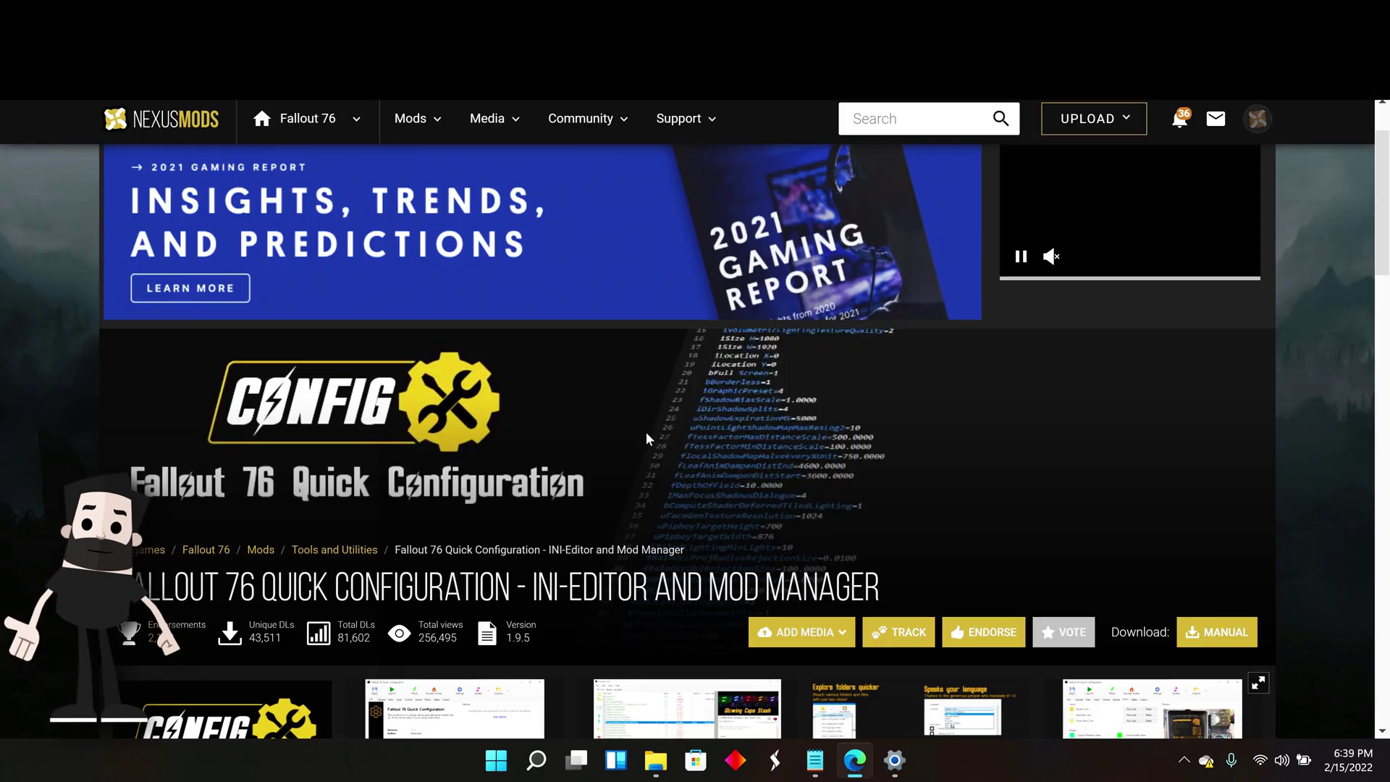
Close the floating video ad and start the Slow Download of Quick Configuration v1.9.5 Portable.
scroll(648, 438, down, 4)
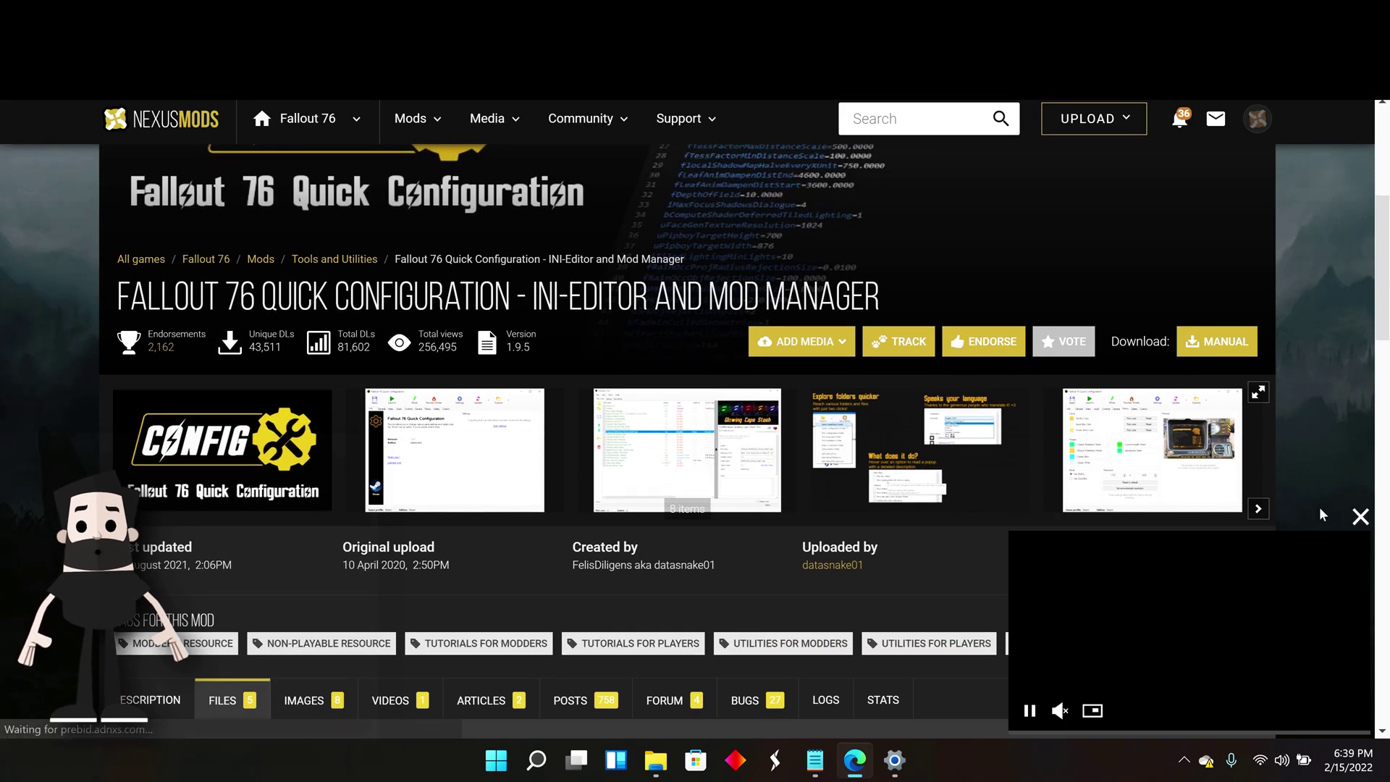
click(1358, 516)
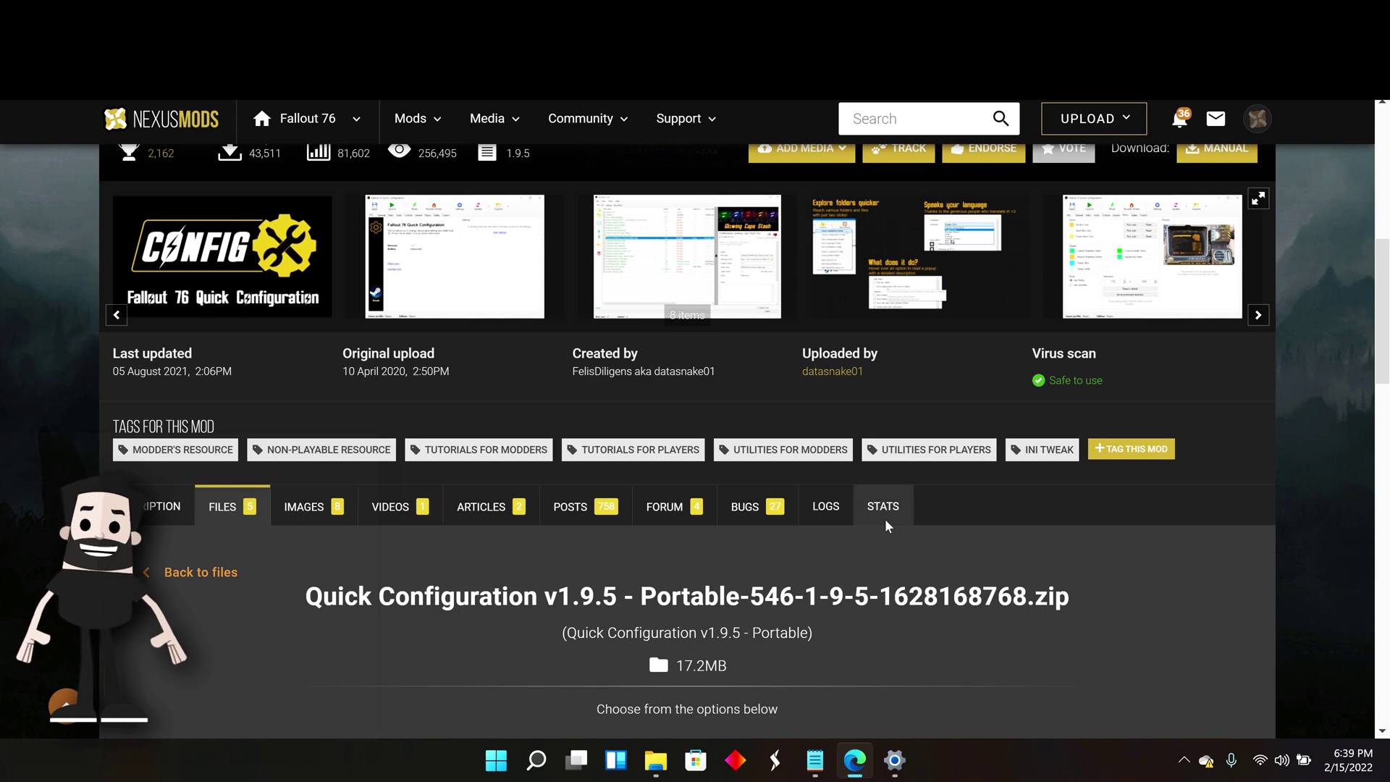
scroll(882, 514, down, 3)
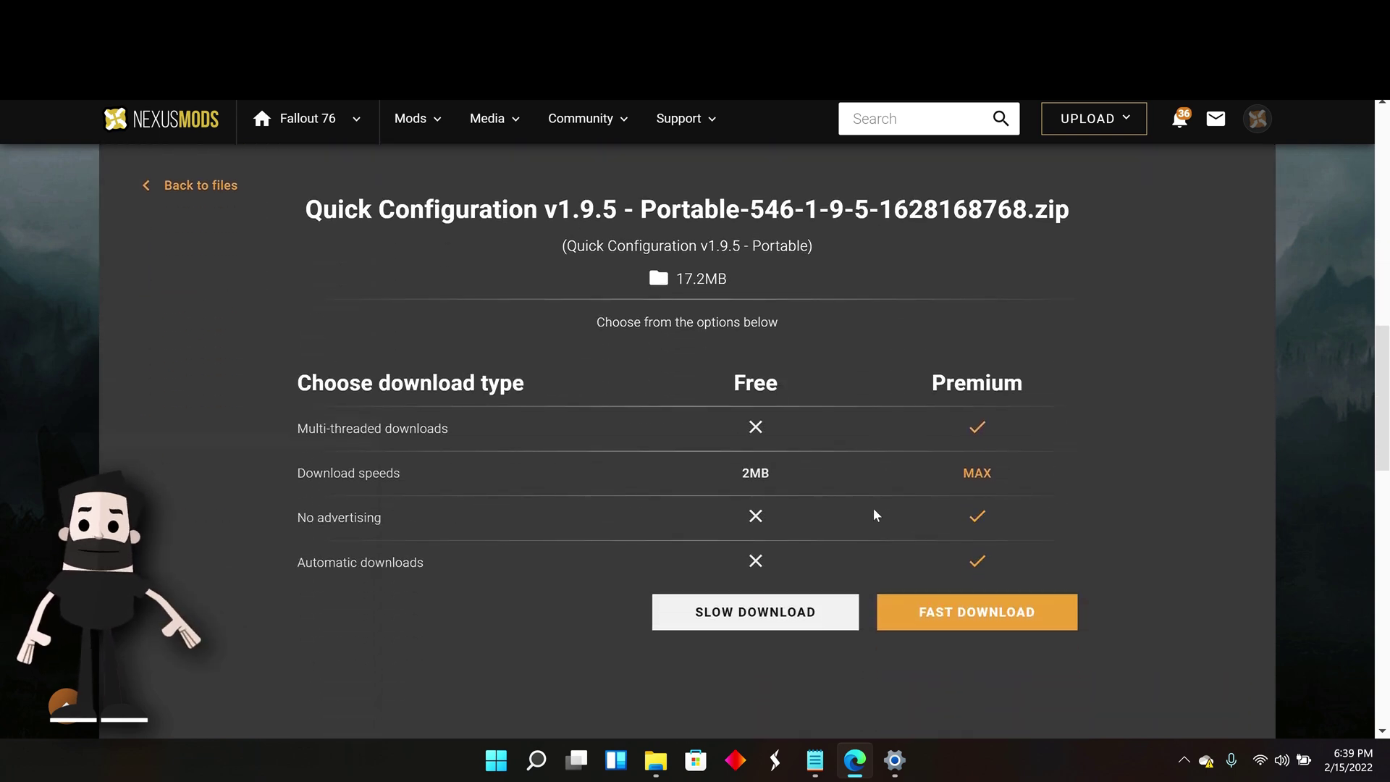
click(812, 610)
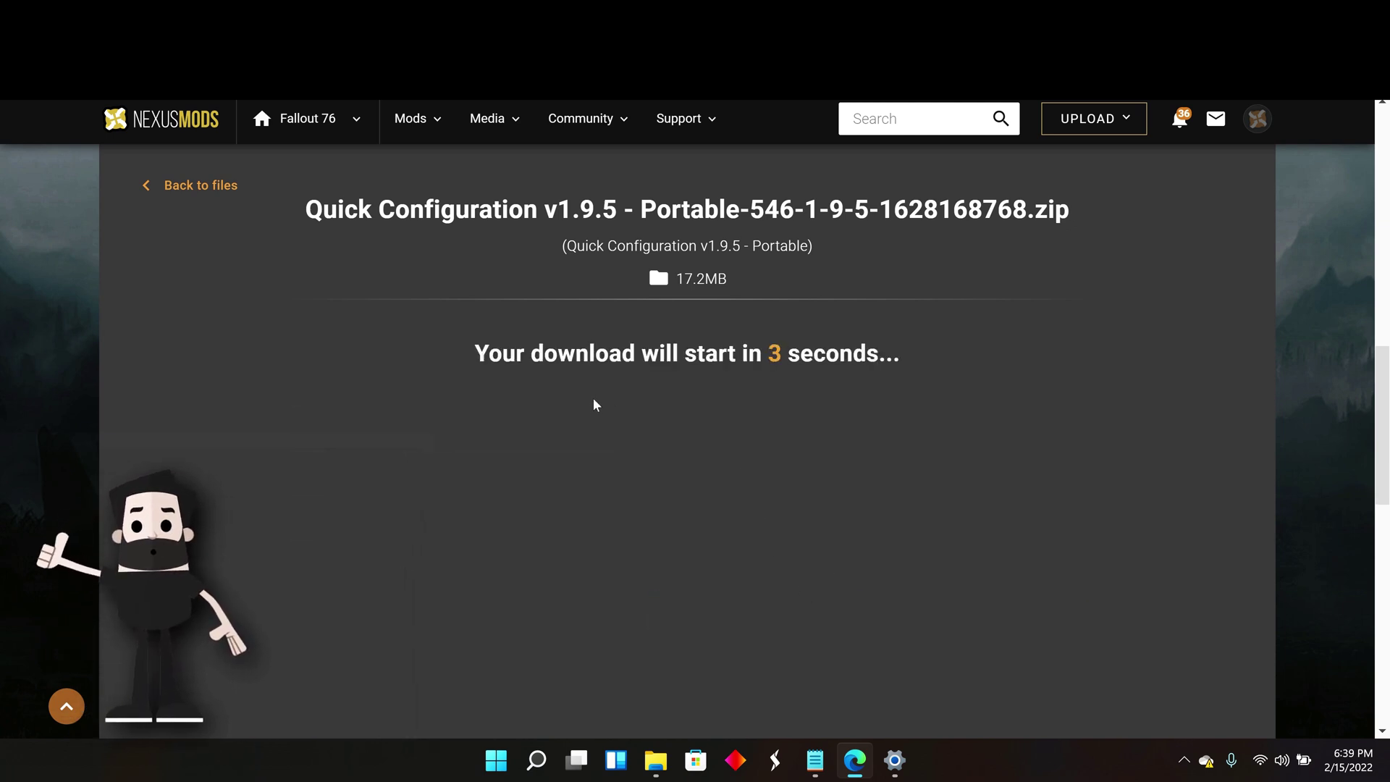
Request the Manual download and dismiss the Additional files required notice.
scroll(761, 351, up, 4)
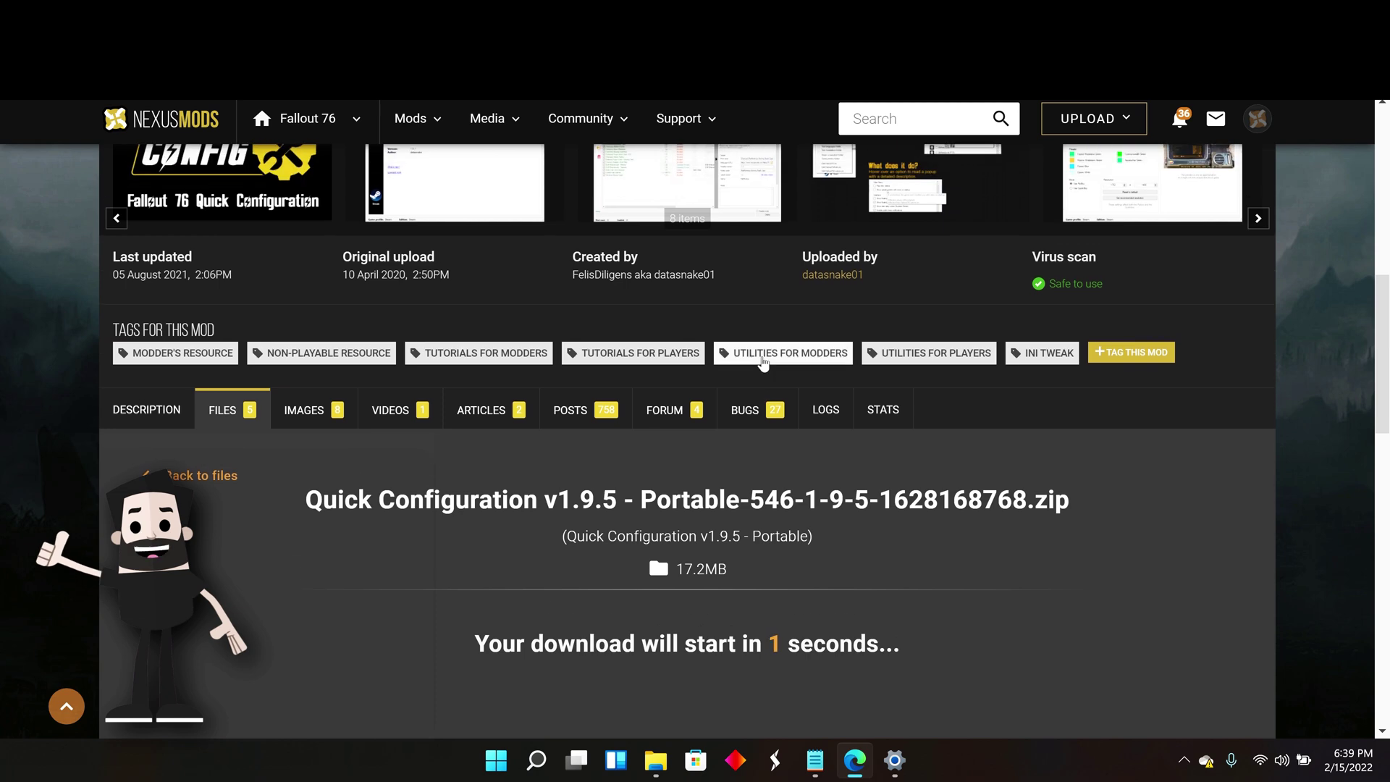
scroll(917, 302, up, 7)
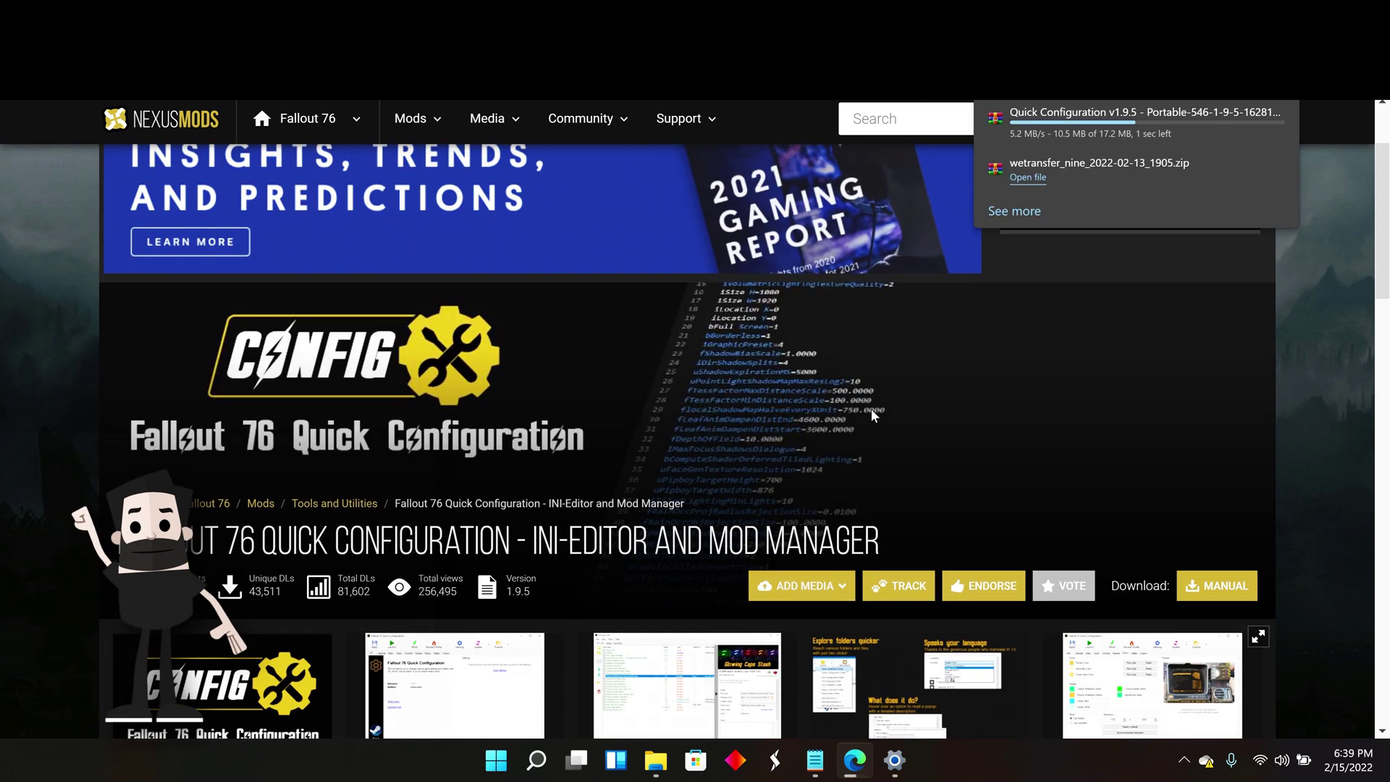
scroll(873, 416, up, 1)
click(1205, 631)
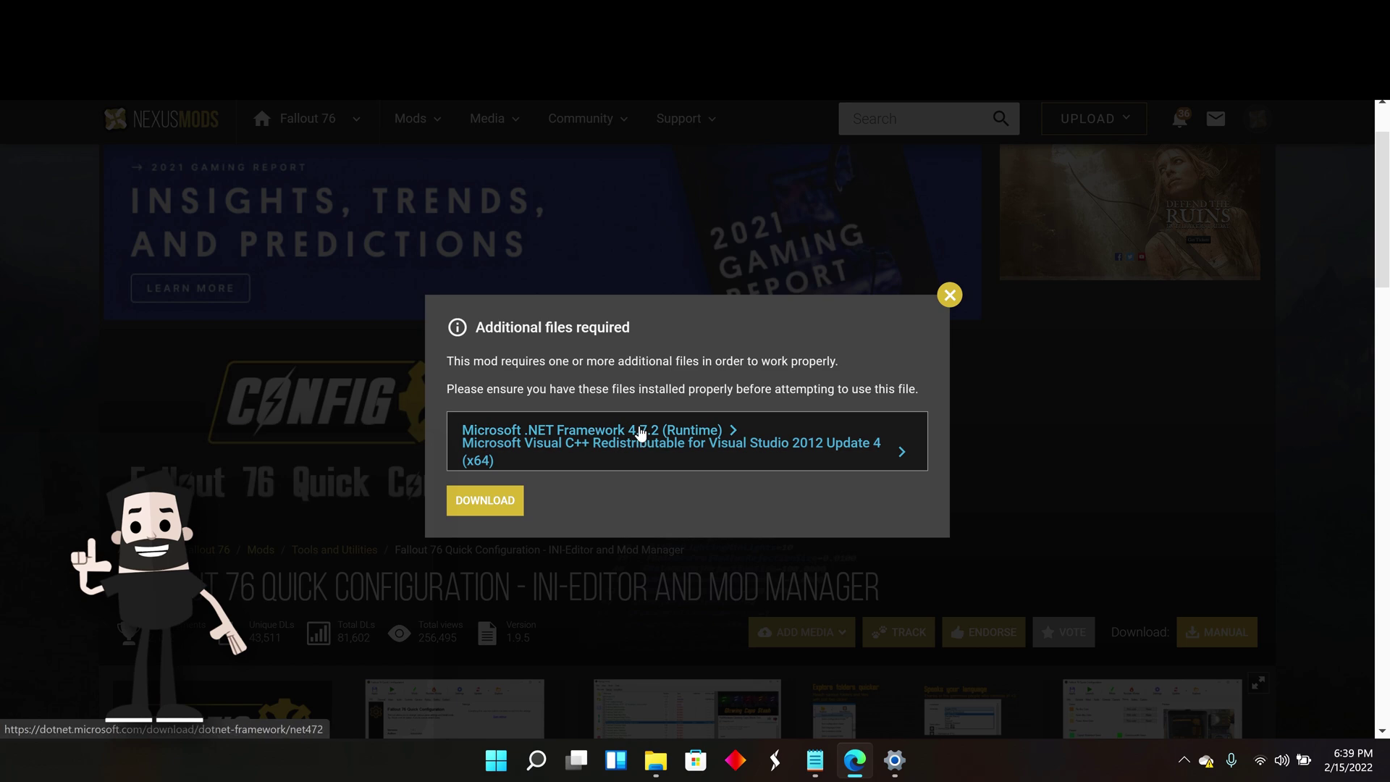
click(949, 295)
scroll(837, 496, down, 5)
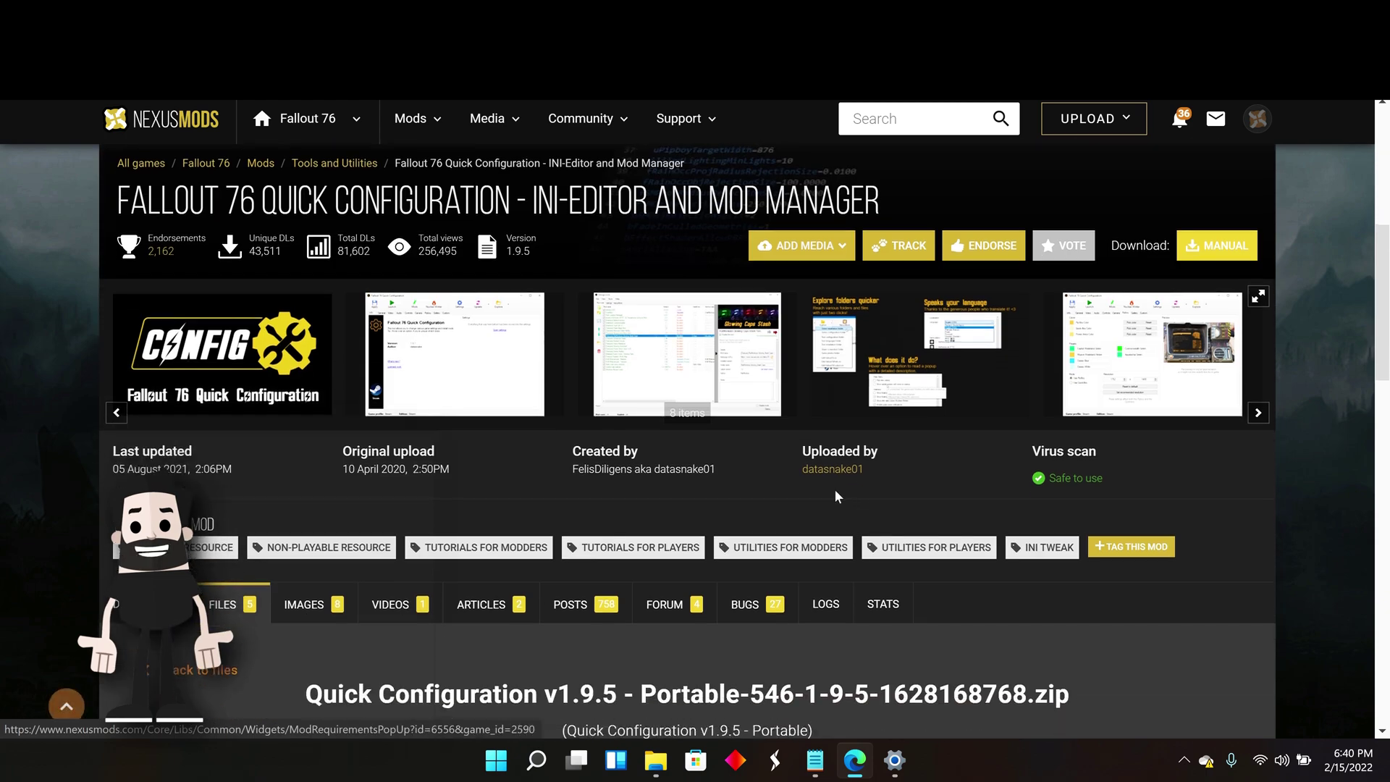
scroll(837, 497, down, 4)
scroll(521, 401, up, 4)
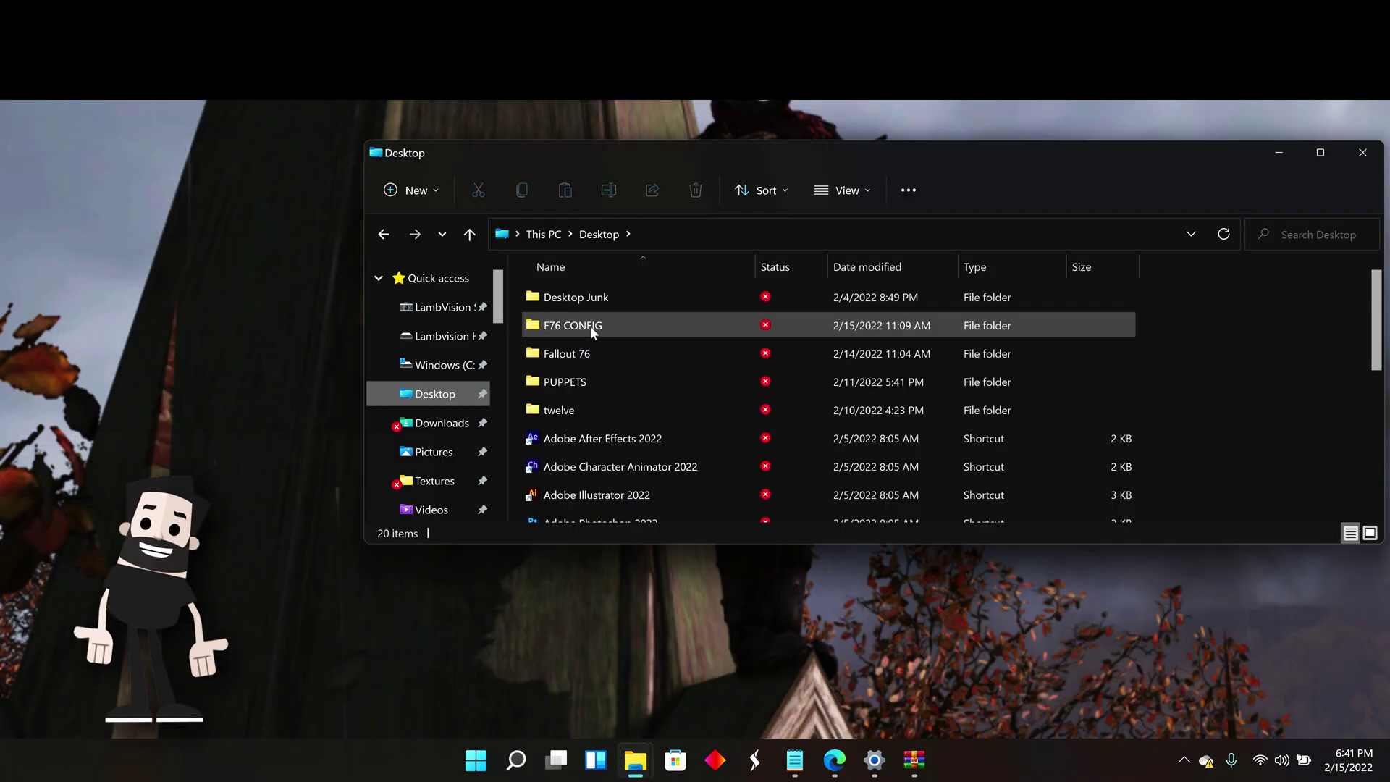
Open the F76 CONFIG folder from the Desktop and maximize its window.
double_click(589, 326)
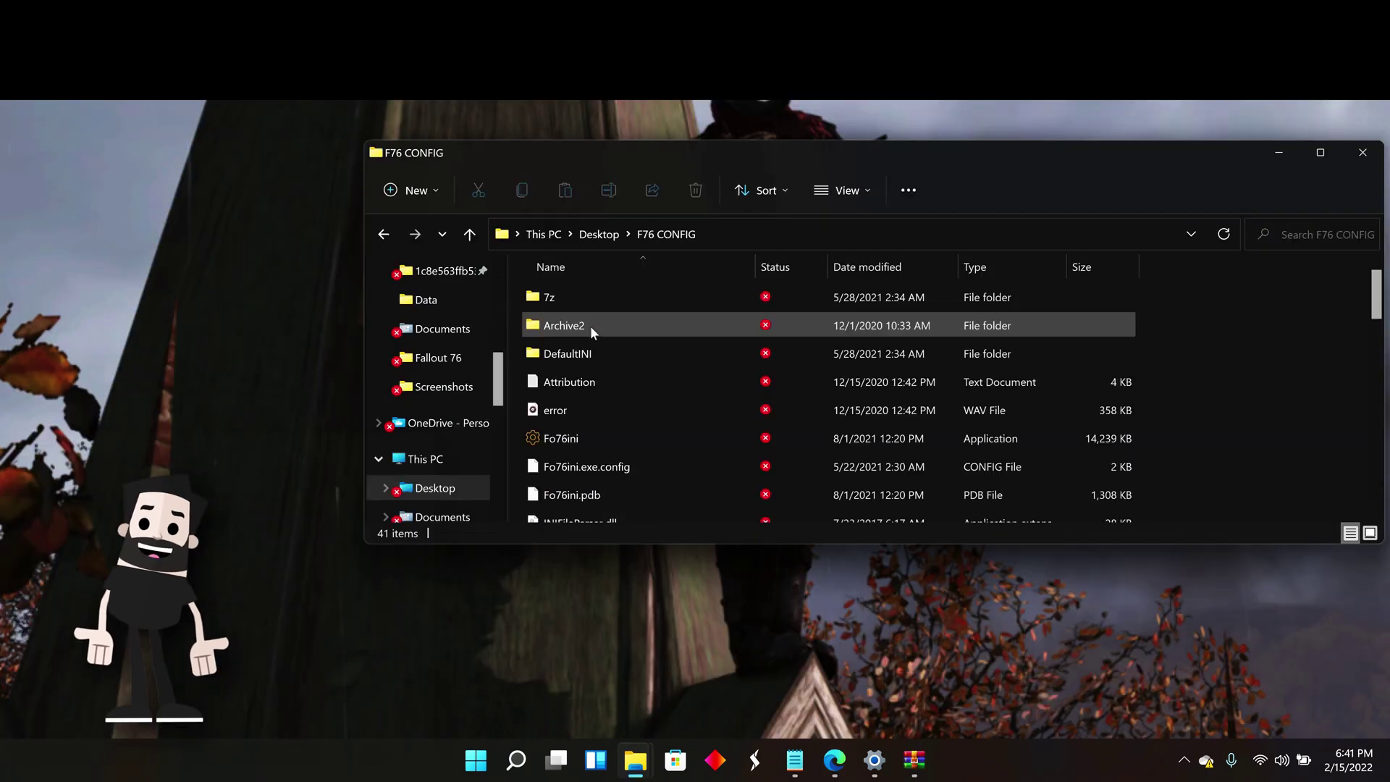
drag(832, 167, 699, 128)
click(1029, 118)
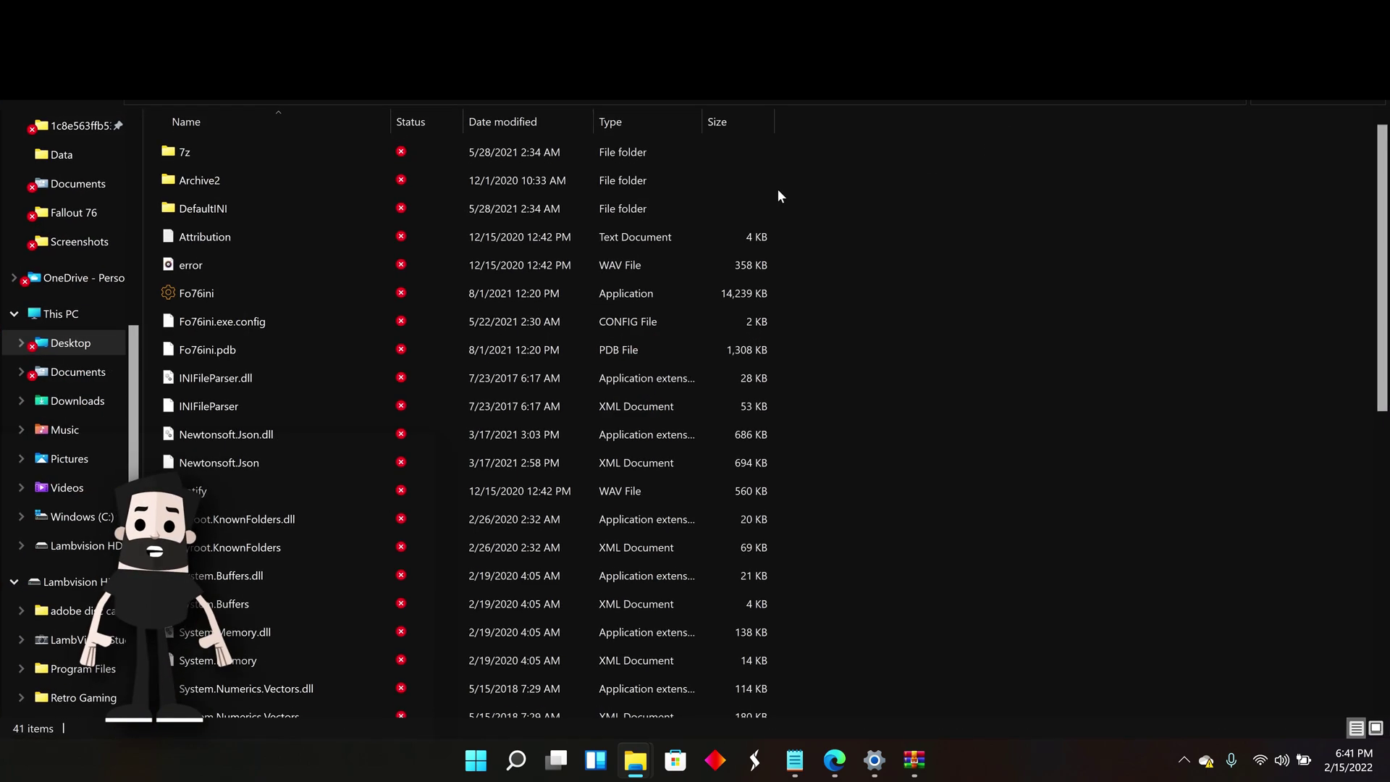
scroll(762, 548, down, 1)
scroll(762, 550, down, 6)
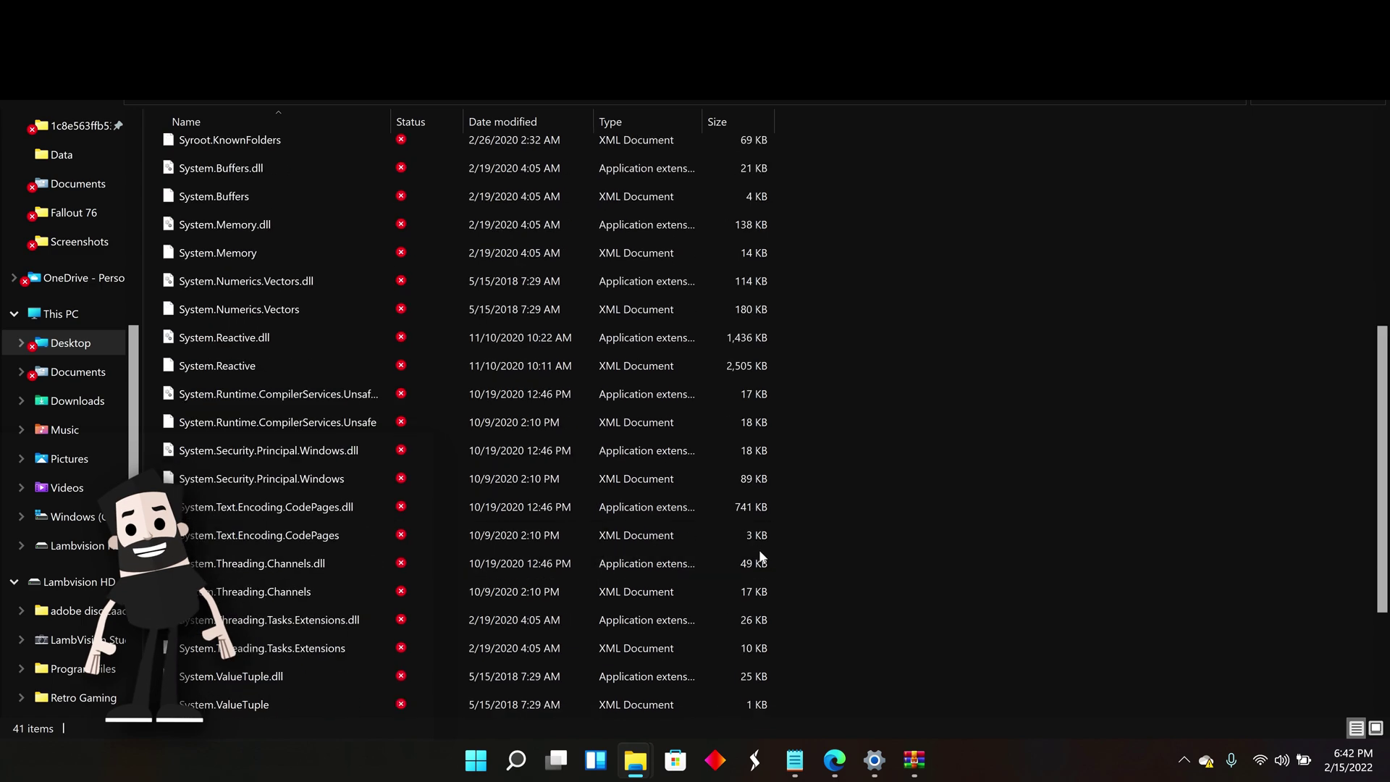
scroll(785, 644, up, 7)
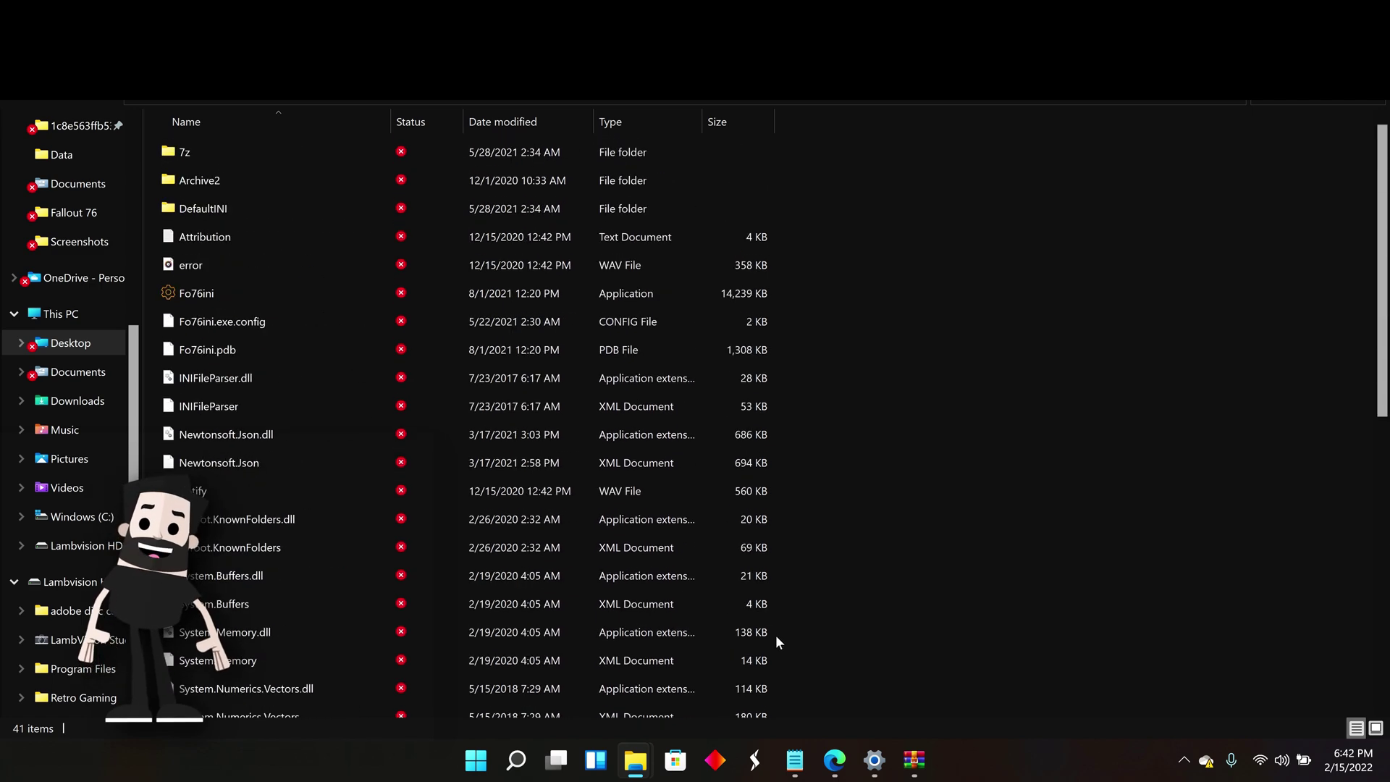
Launch Fo76ini and dismiss its 'Failed to load mods' access-denied error.
mouse_move(297, 288)
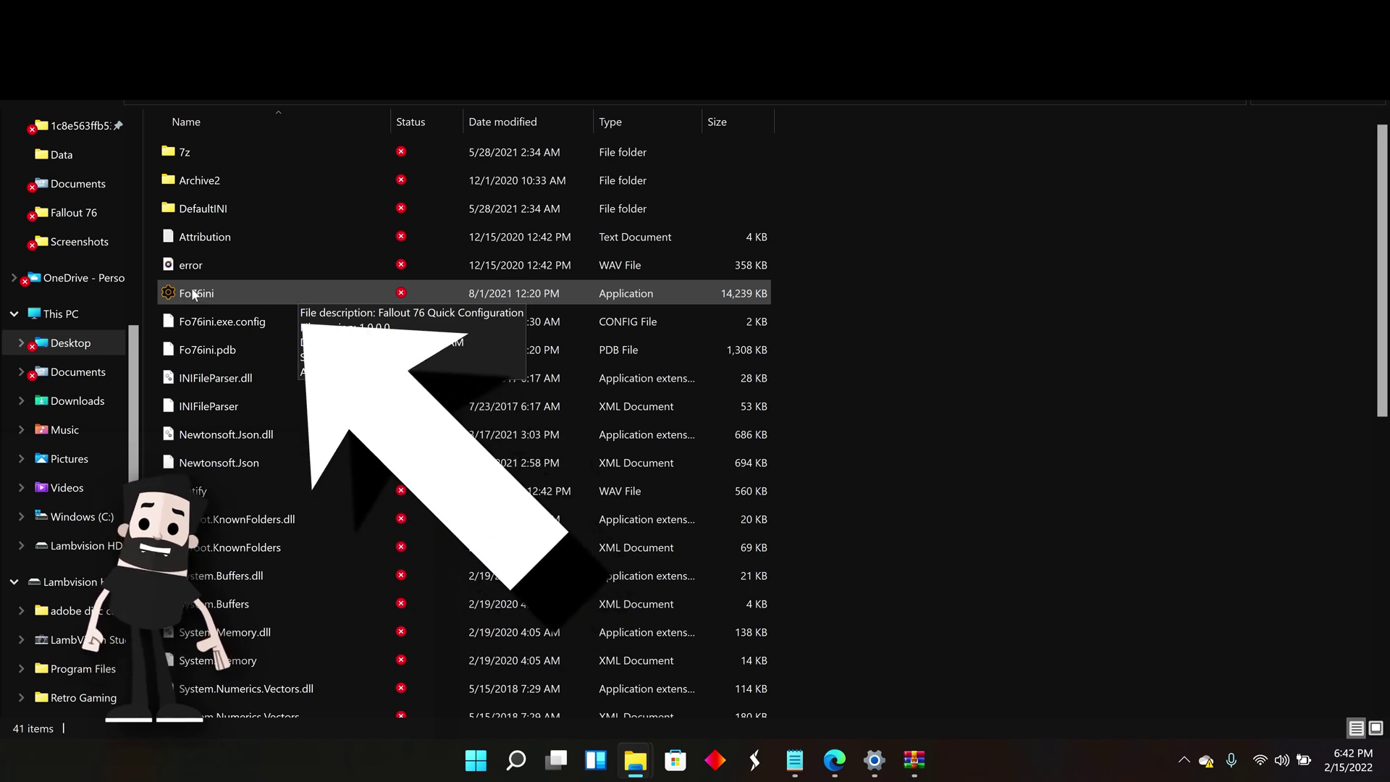
double_click(220, 297)
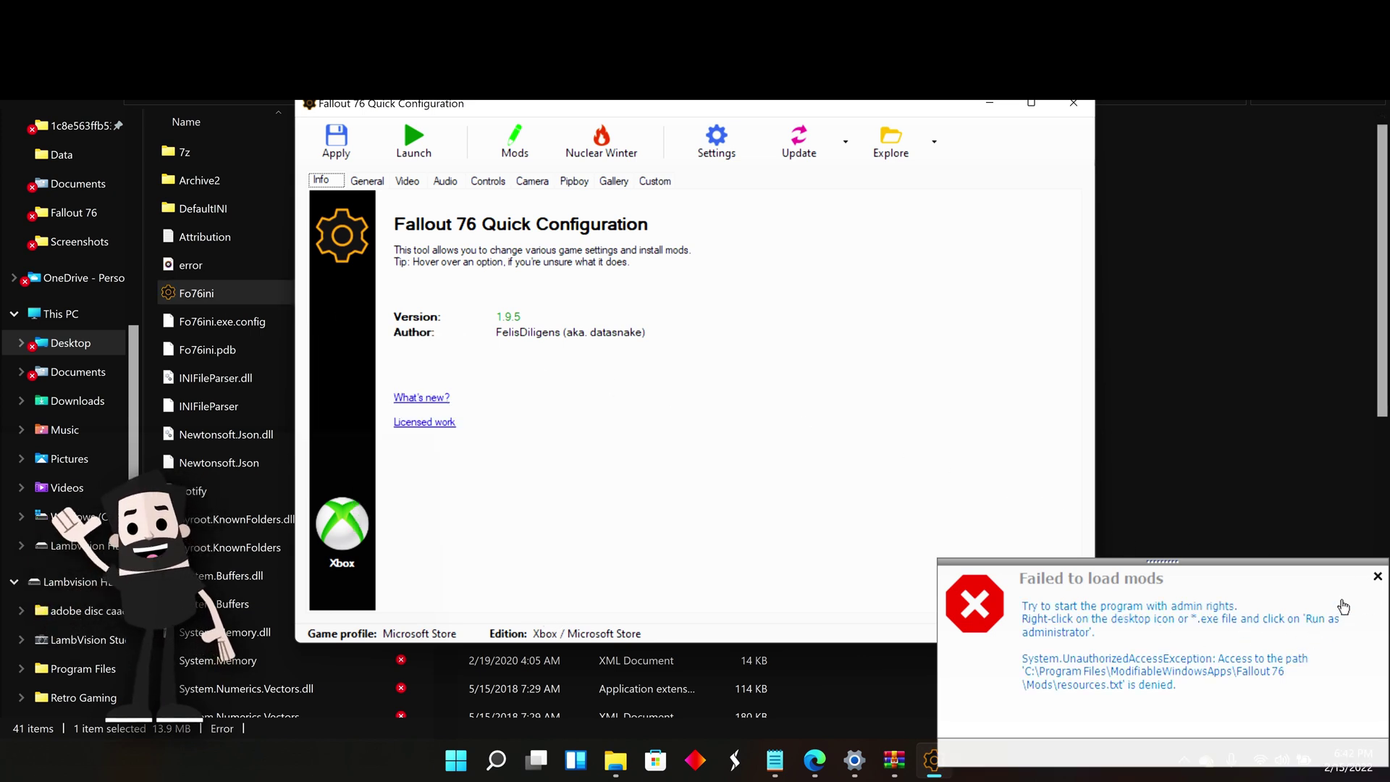
click(1377, 576)
Relaunch Fo76ini with Run as administrator, approve the UAC prompt, and open Settings.
click(1073, 102)
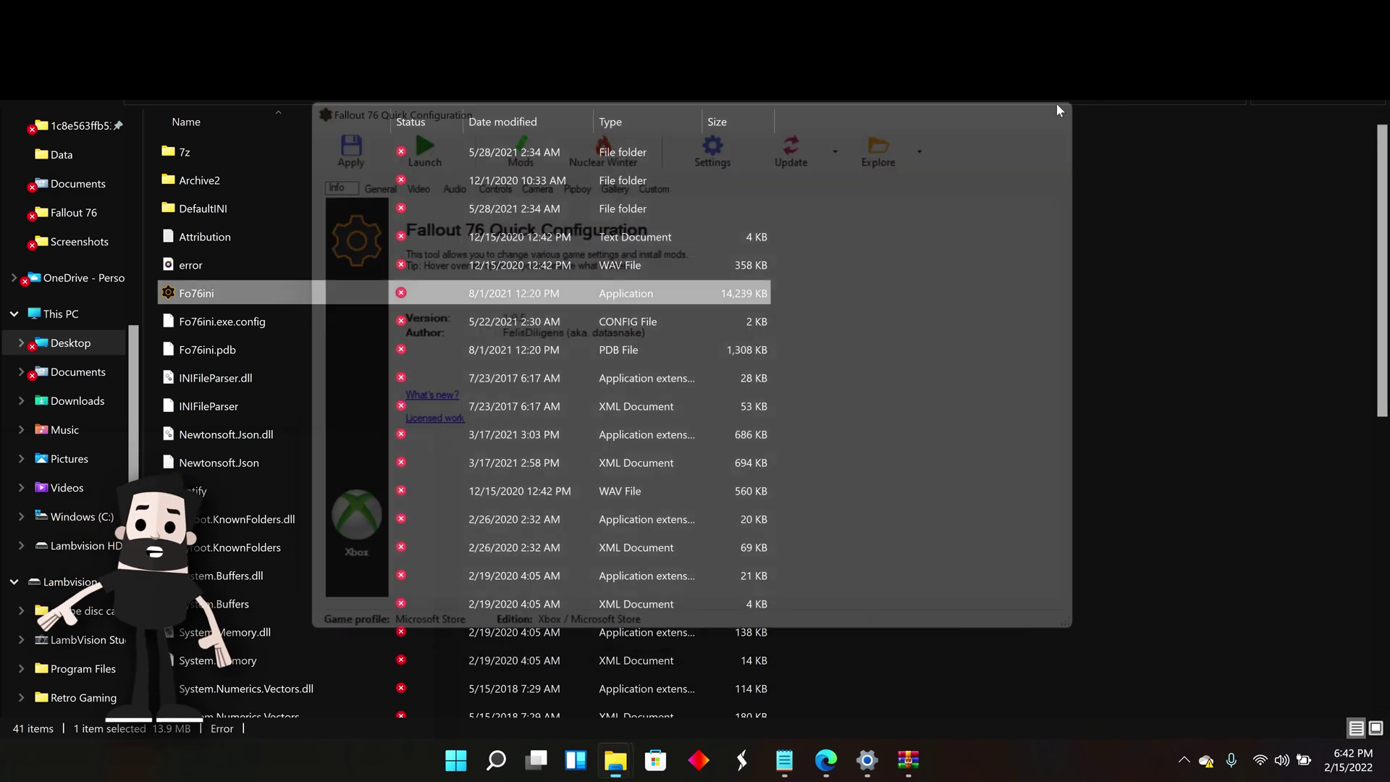
right_click(362, 294)
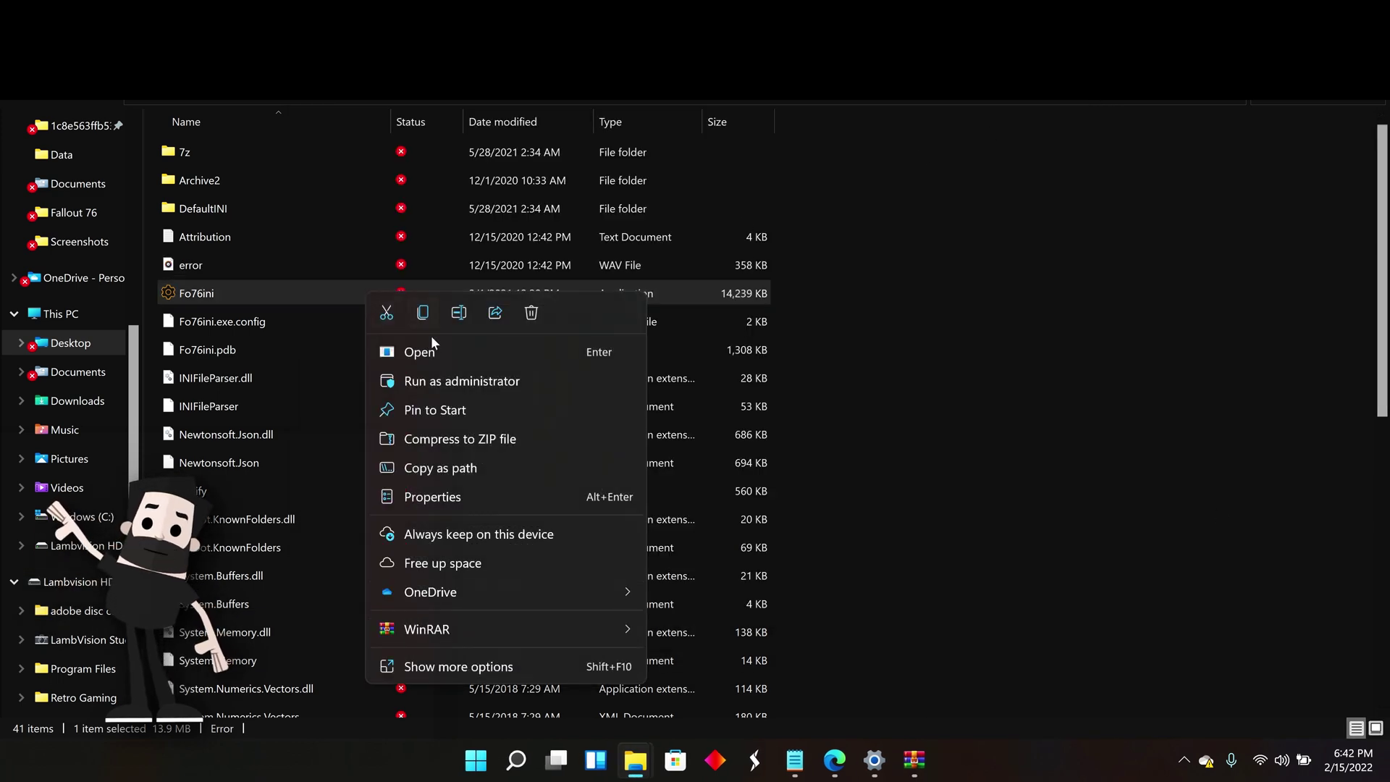
click(443, 379)
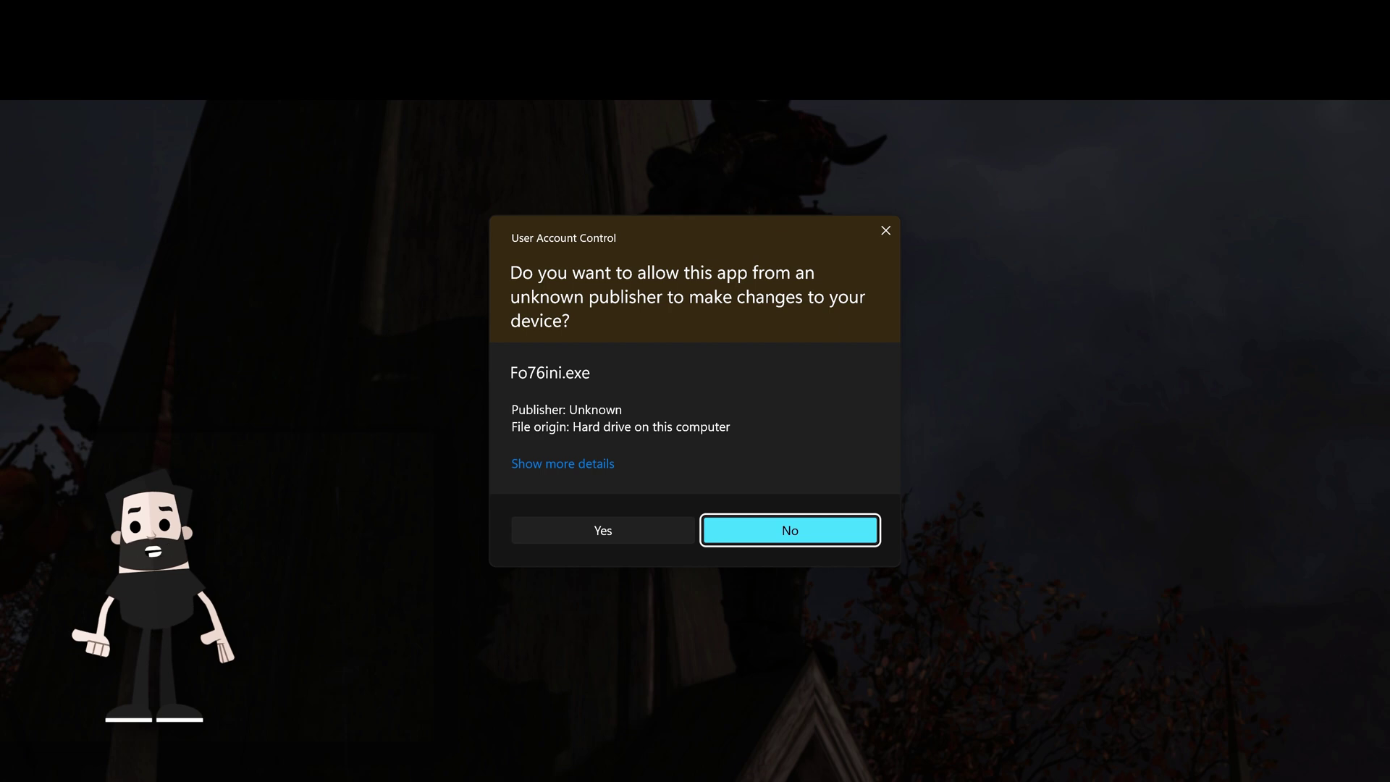
click(594, 534)
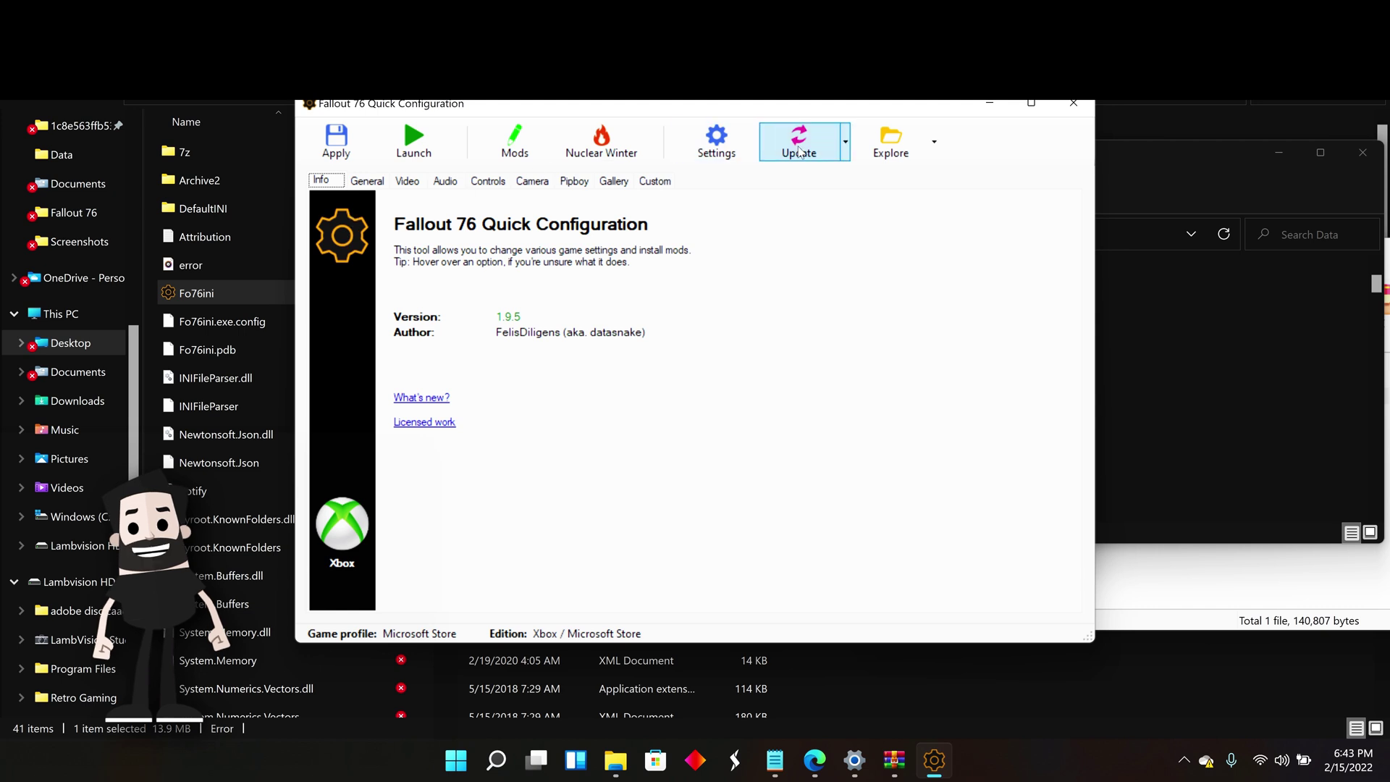
click(723, 145)
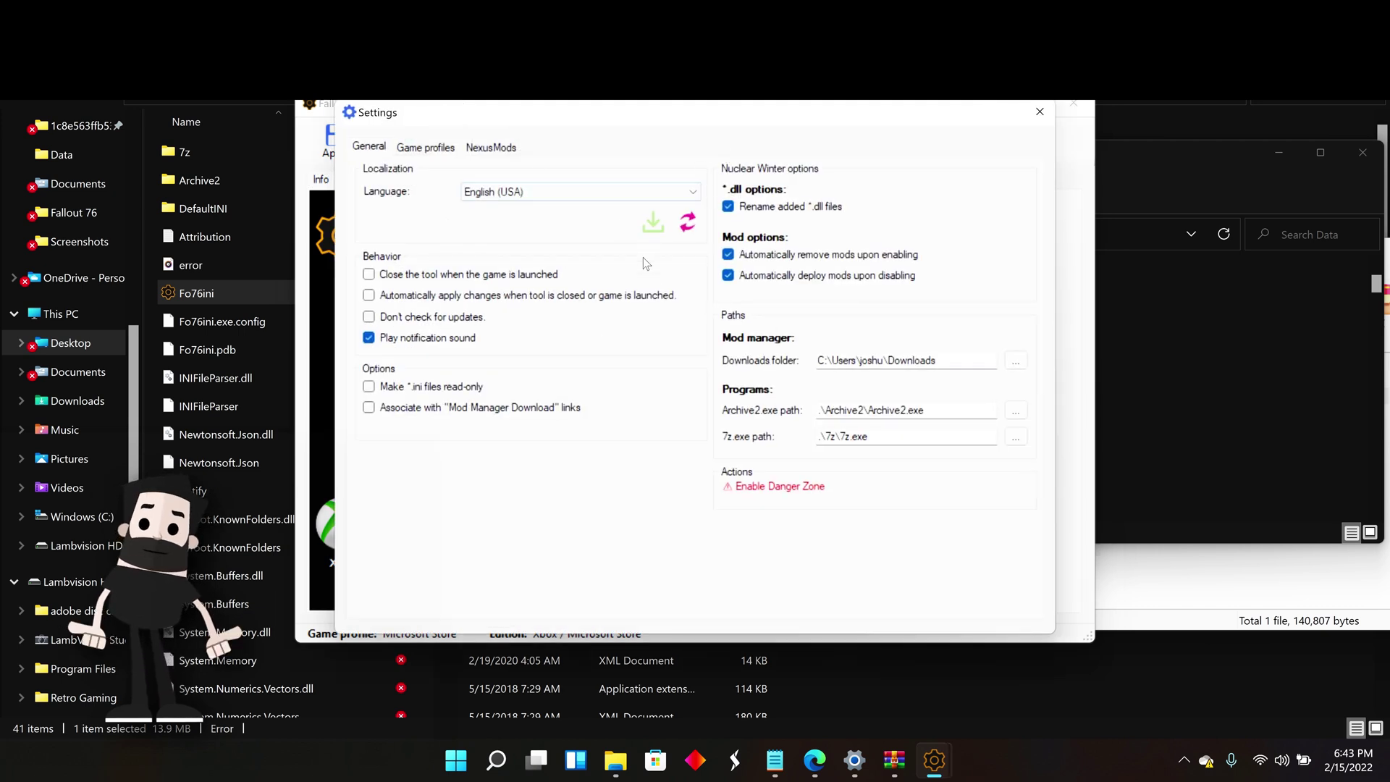
Set the Game profile to auto-detected C:\Program Files\ModifiableWindowsApps\Fallout 76, launching via Steam / Bethesda.net / Xbox.
click(438, 149)
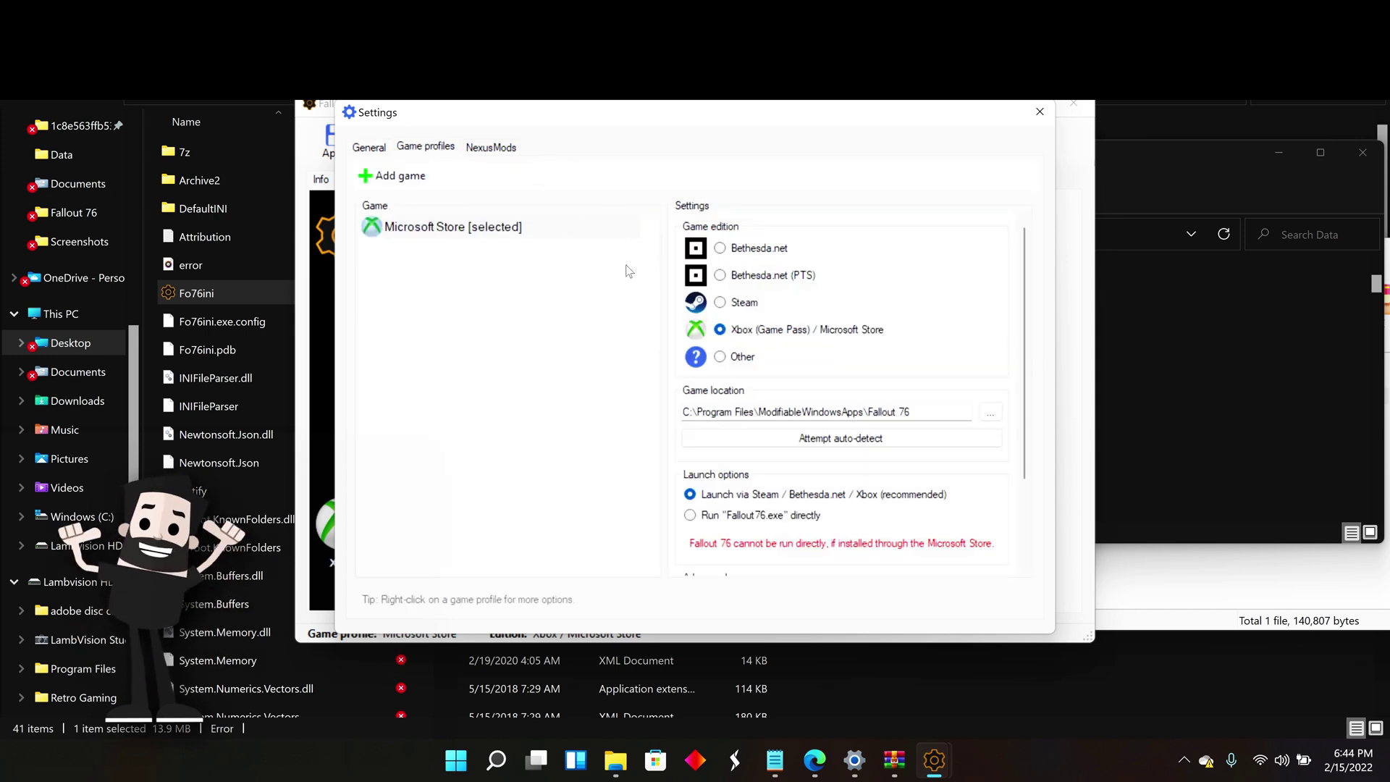
drag(690, 128, 527, 133)
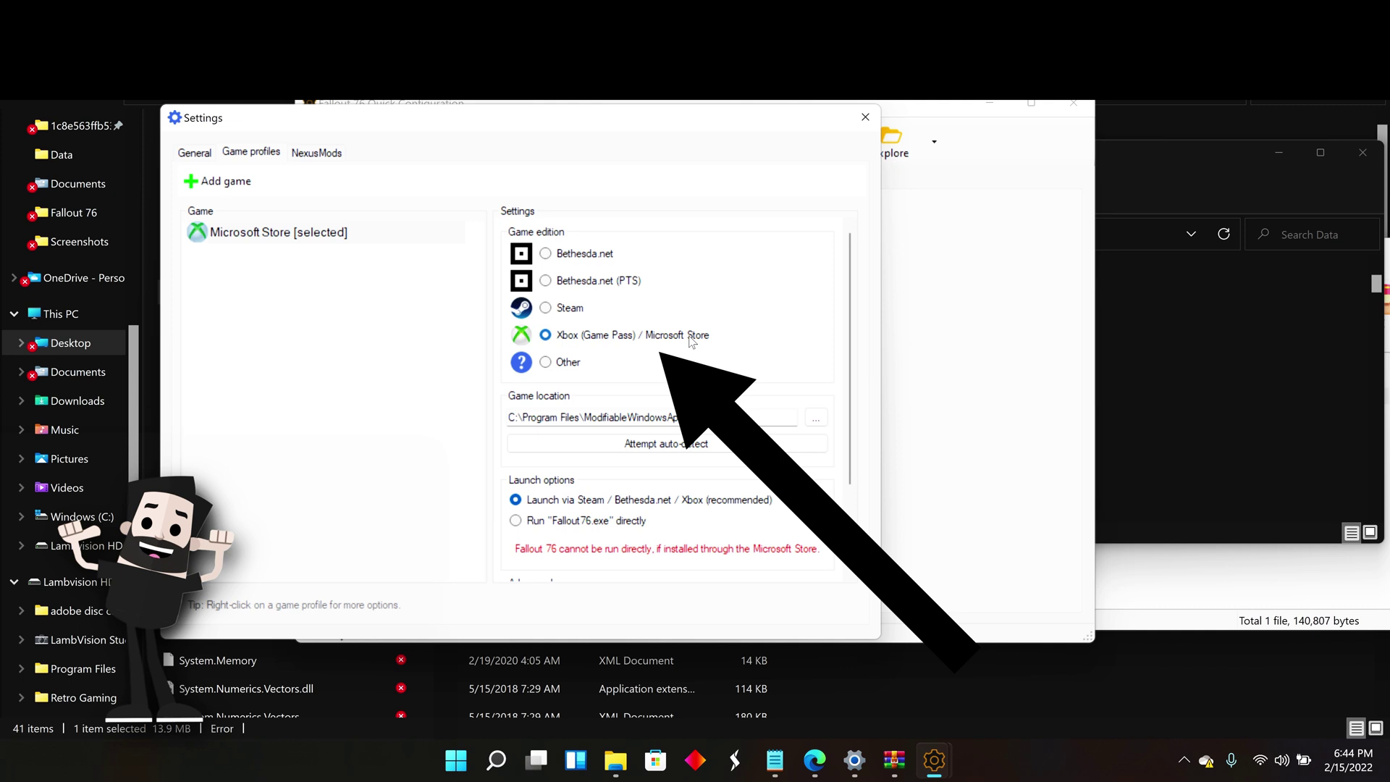
click(657, 445)
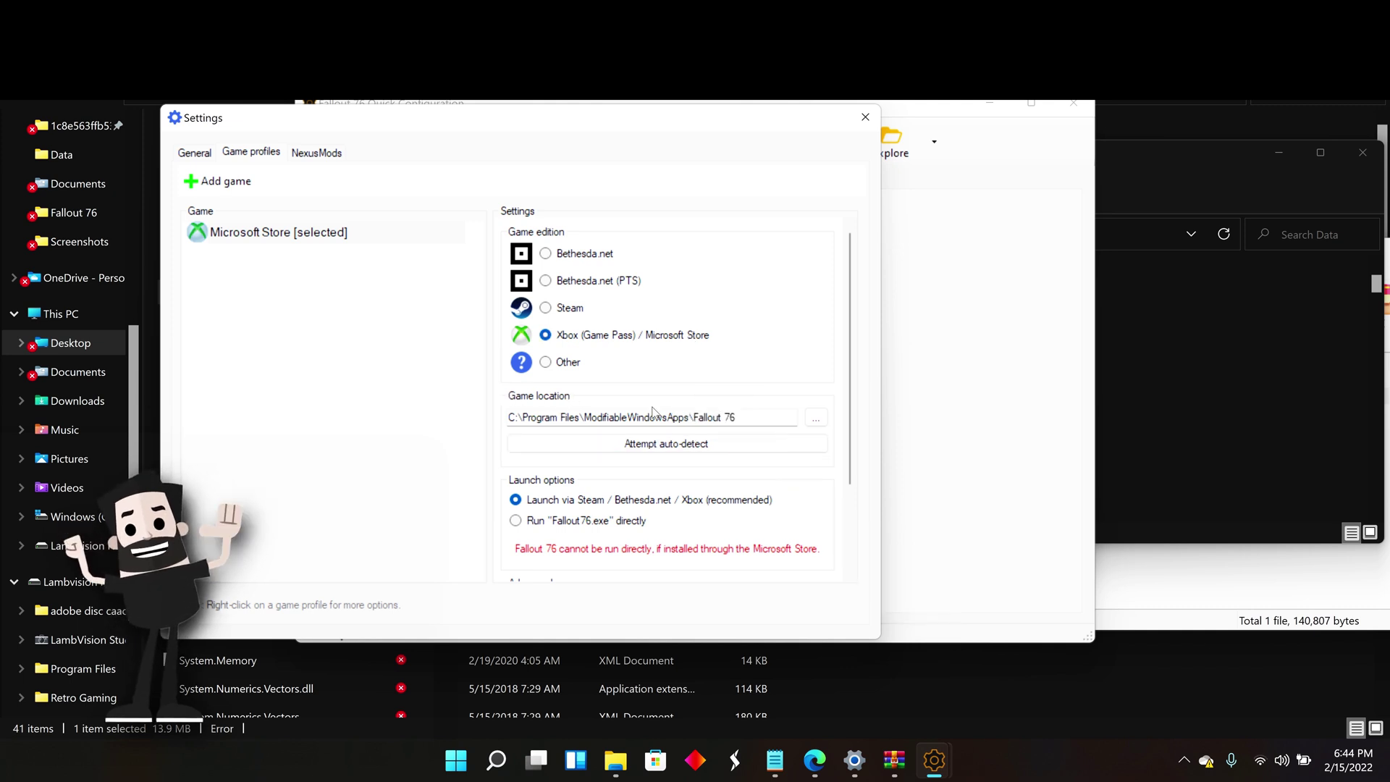
click(733, 417)
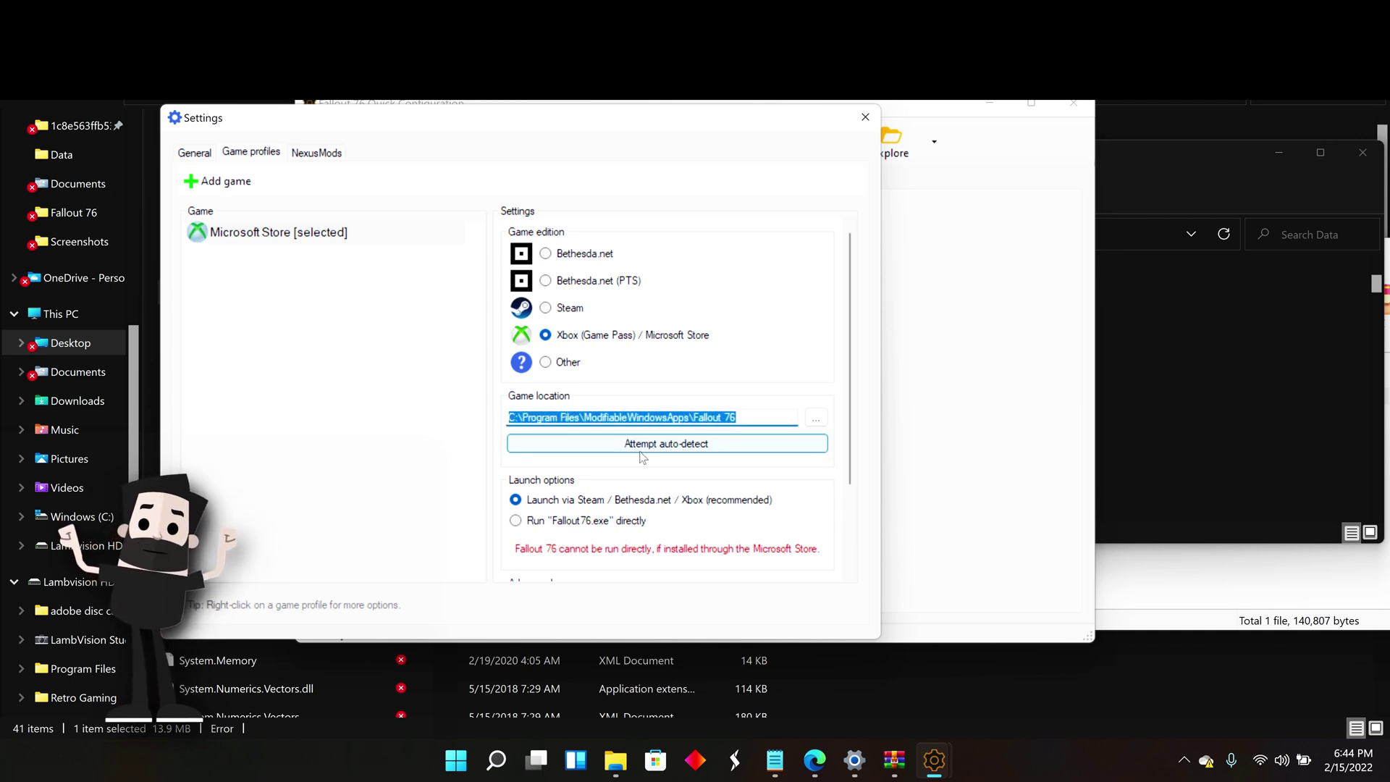
scroll(673, 458, down, 3)
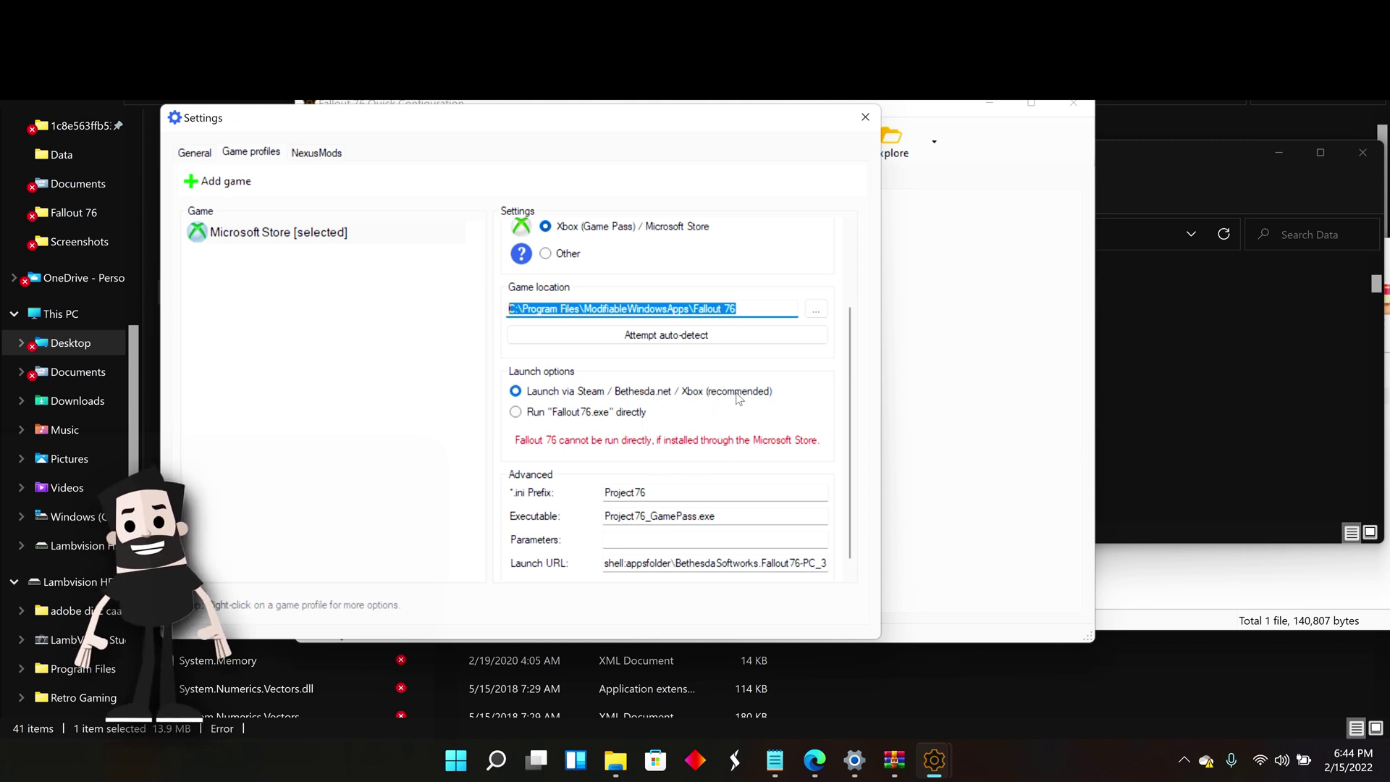
scroll(701, 425, down, 1)
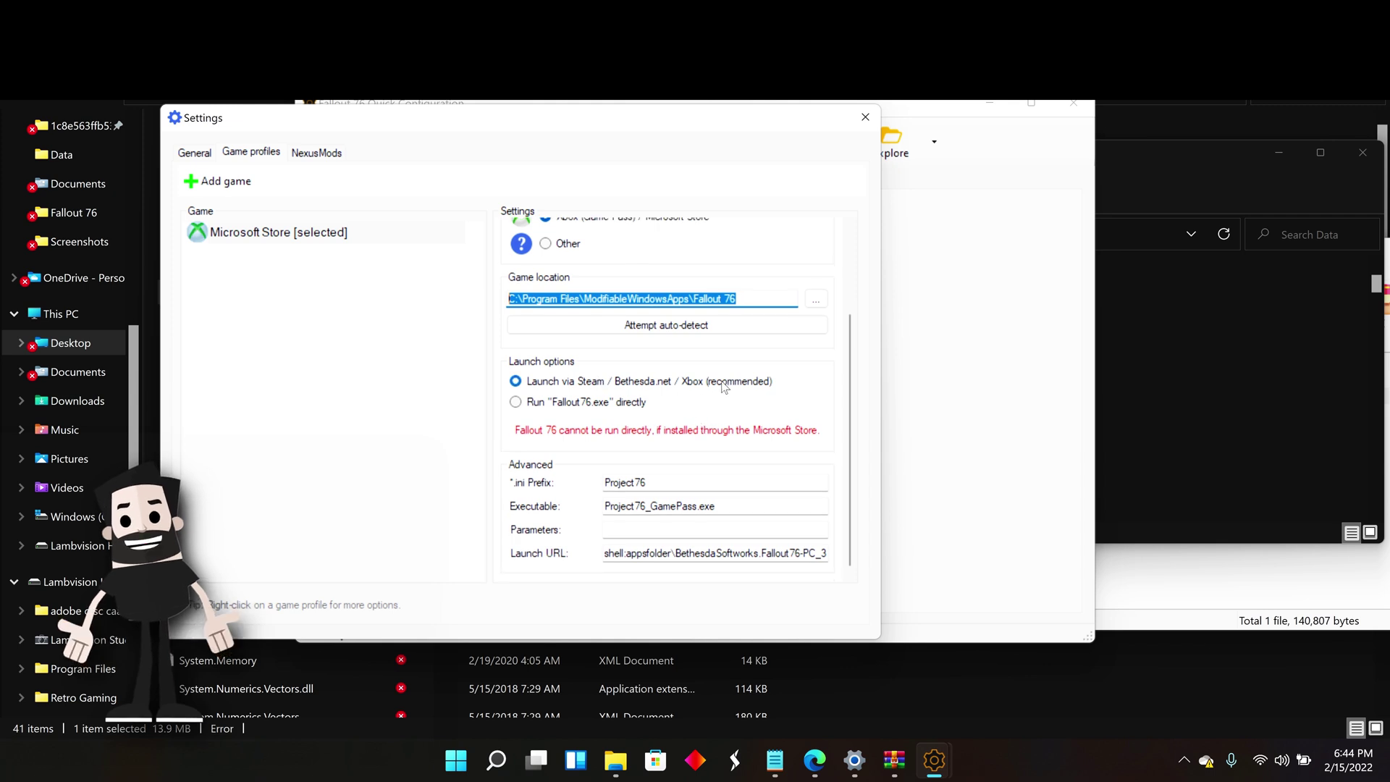
click(516, 382)
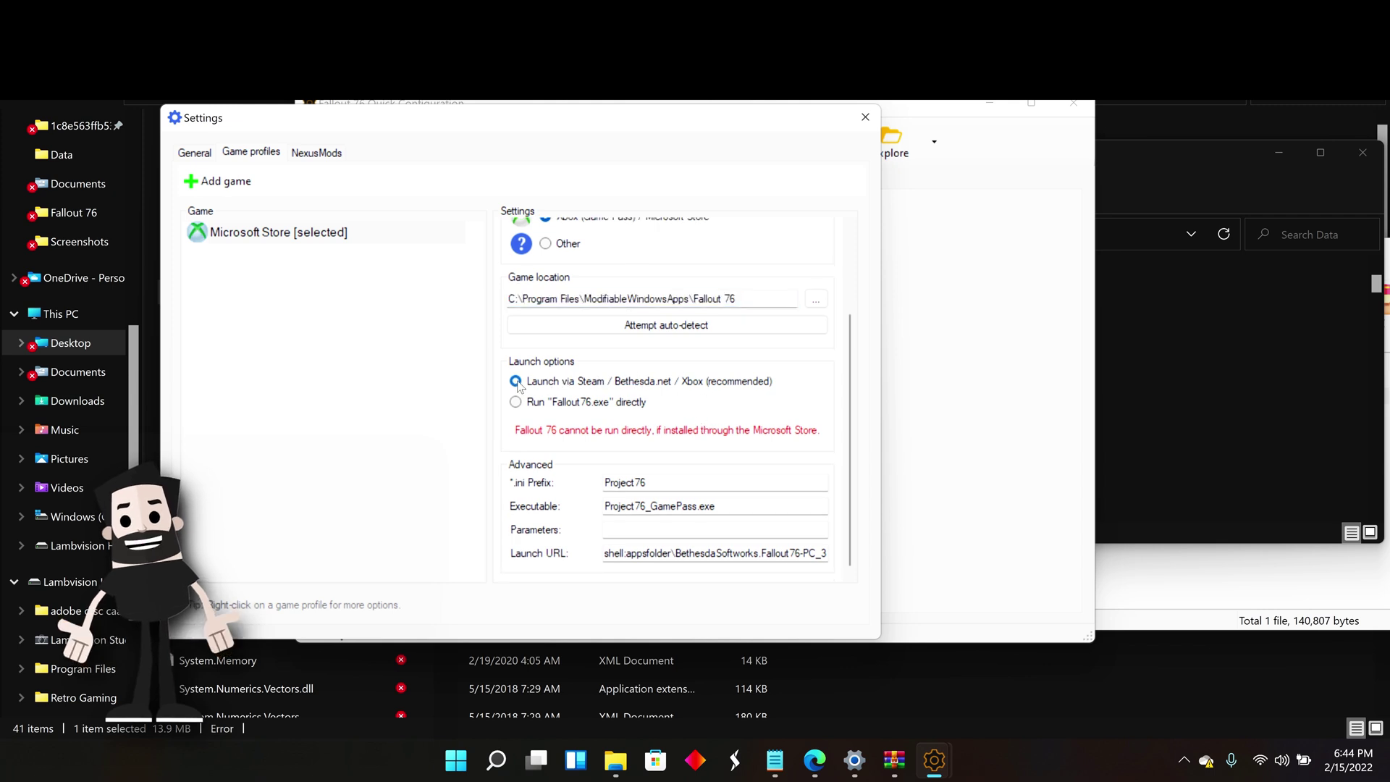
scroll(608, 322, up, 3)
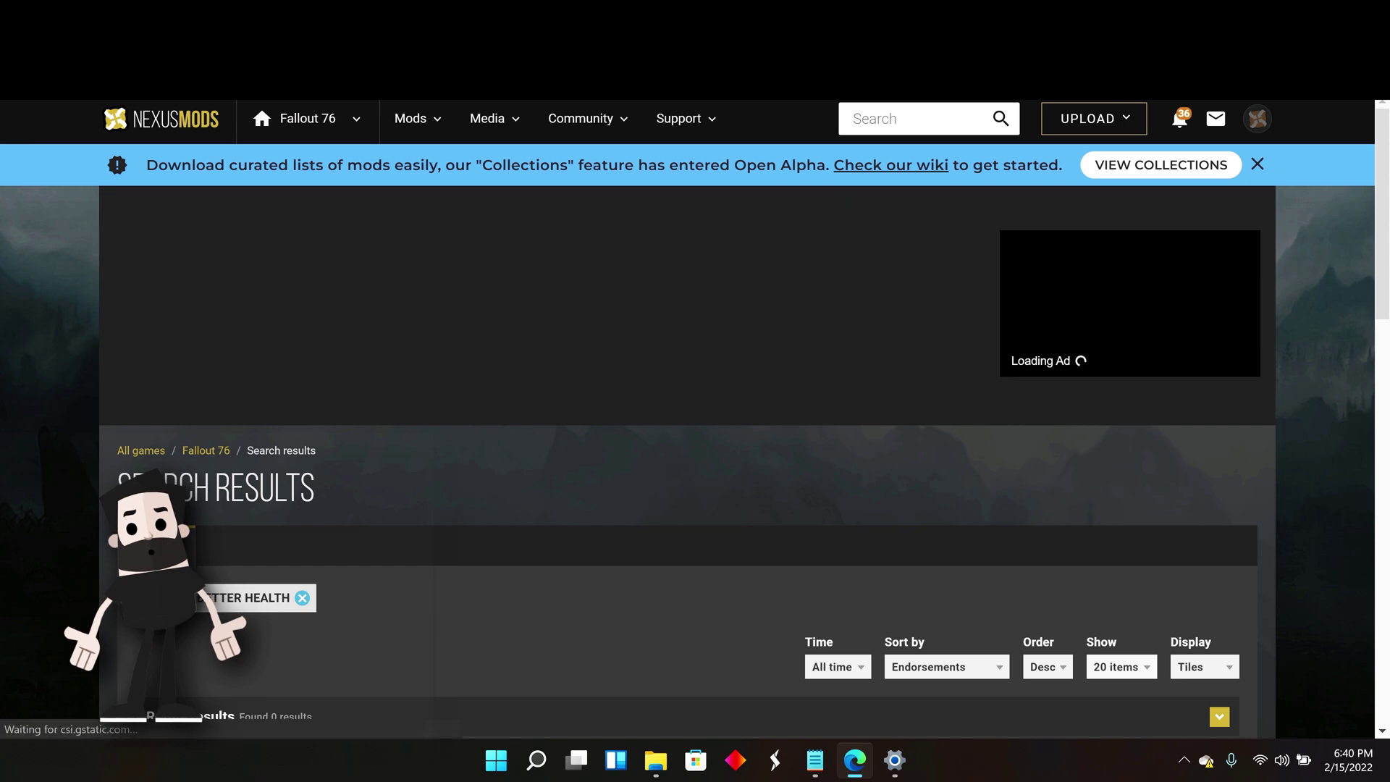
Search Nexus Mods for 'HEALTH BARS' and open the Improved Health Bars mod page.
click(883, 121)
text(HE)
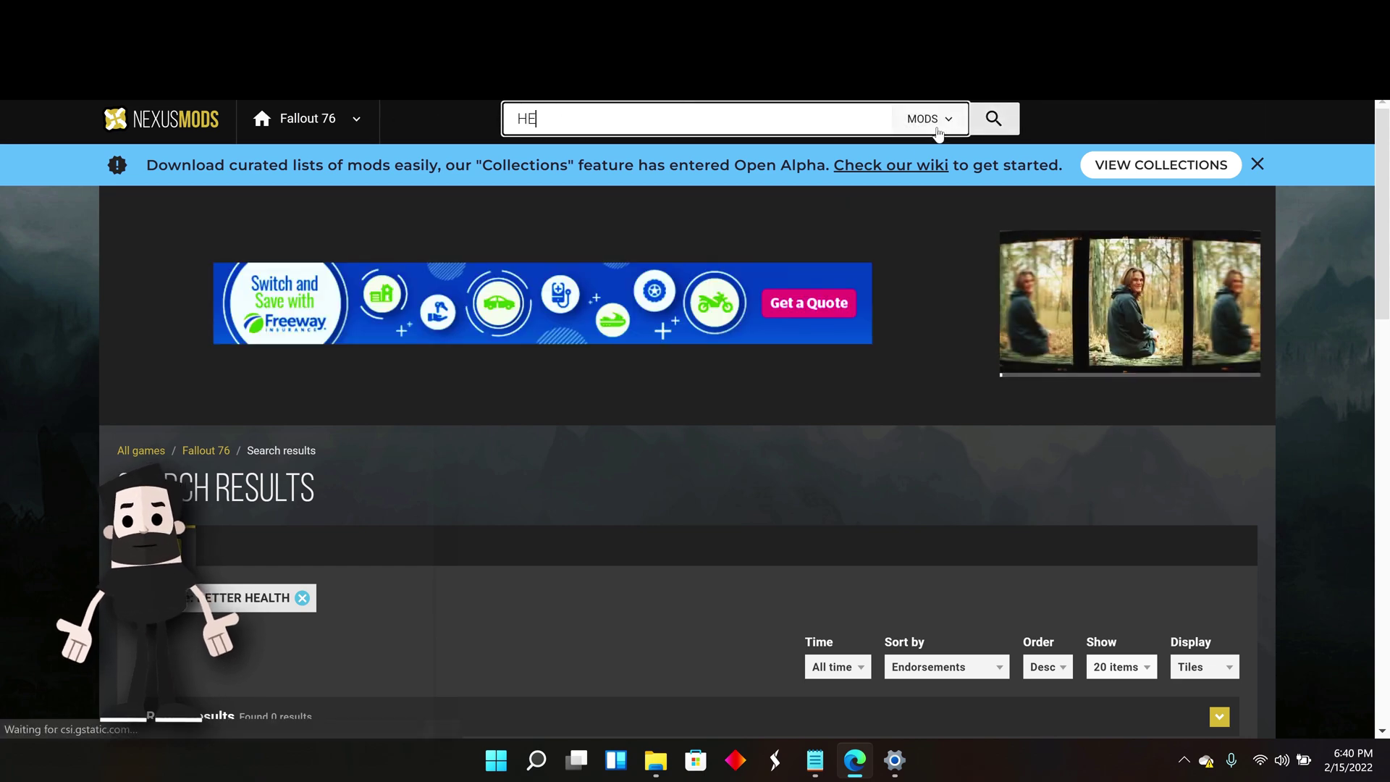
text(ALTH BARS)
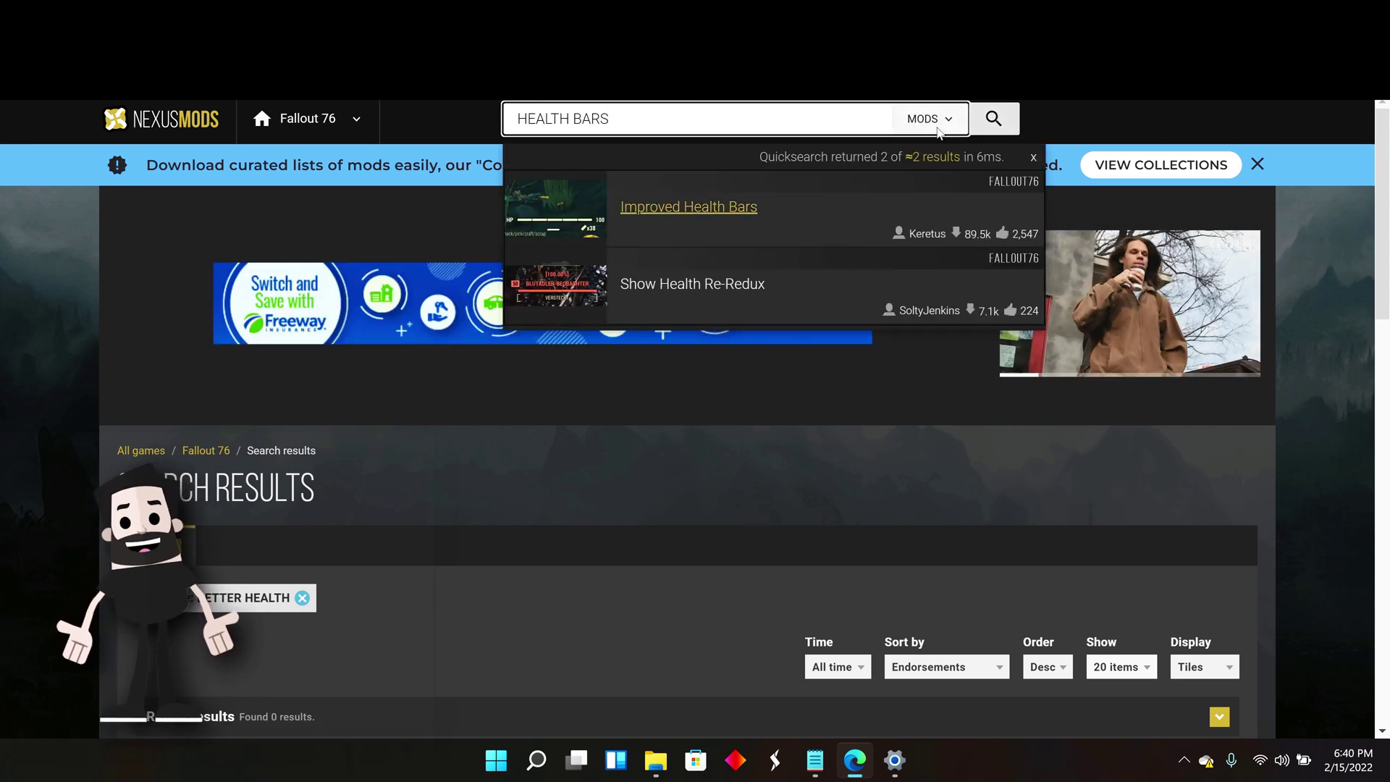
key(Return)
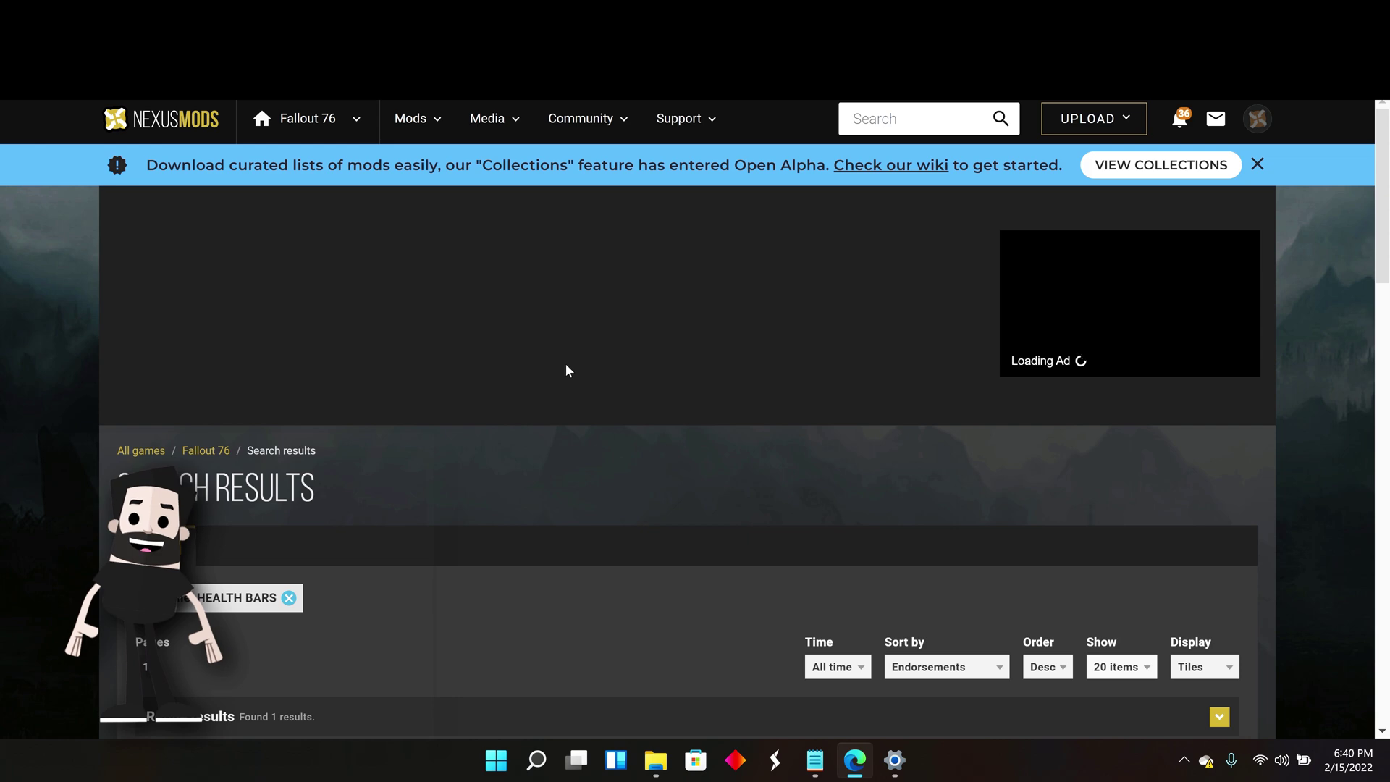
scroll(557, 379, down, 5)
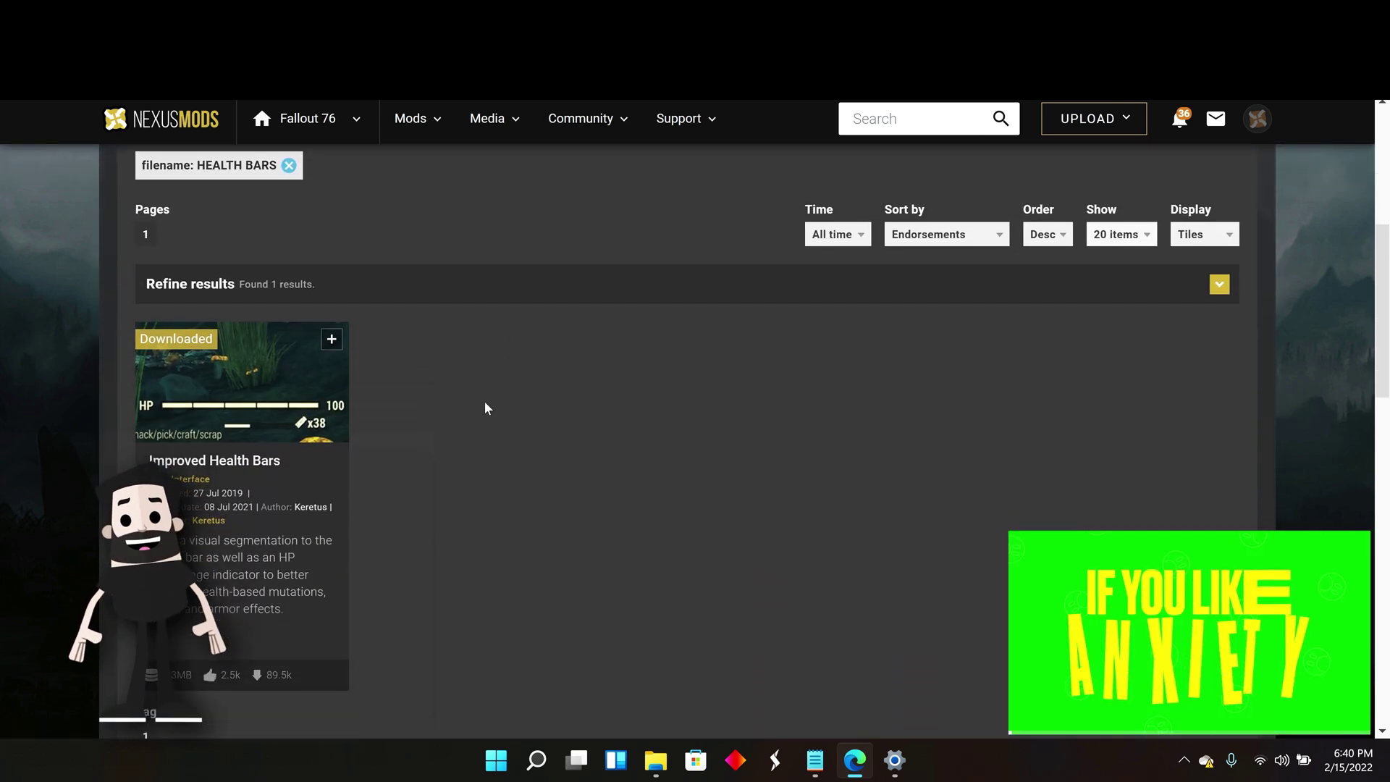
scroll(483, 402, down, 2)
click(241, 278)
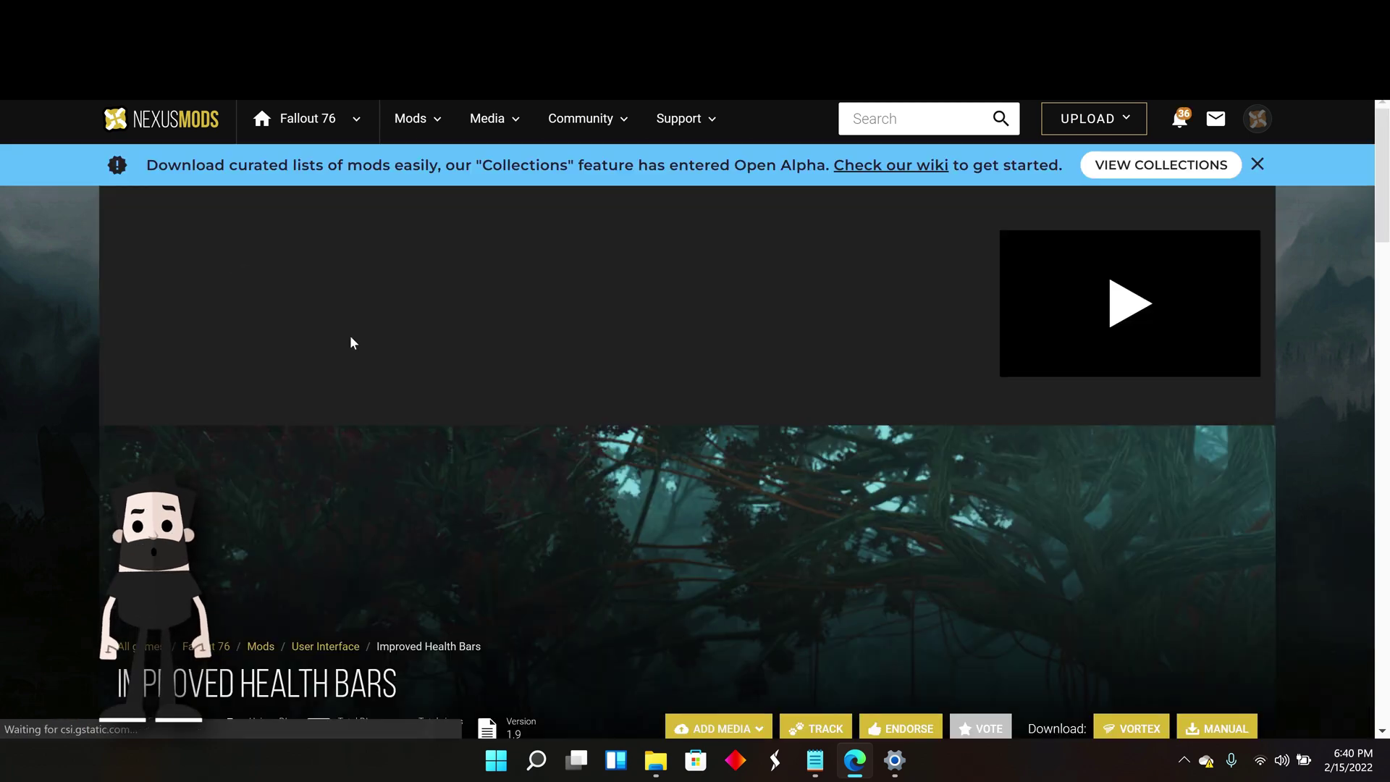
Download the 1.3MB Improved Health Bars zip via Manual and Slow Download, then show it in its folder.
scroll(352, 342, down, 5)
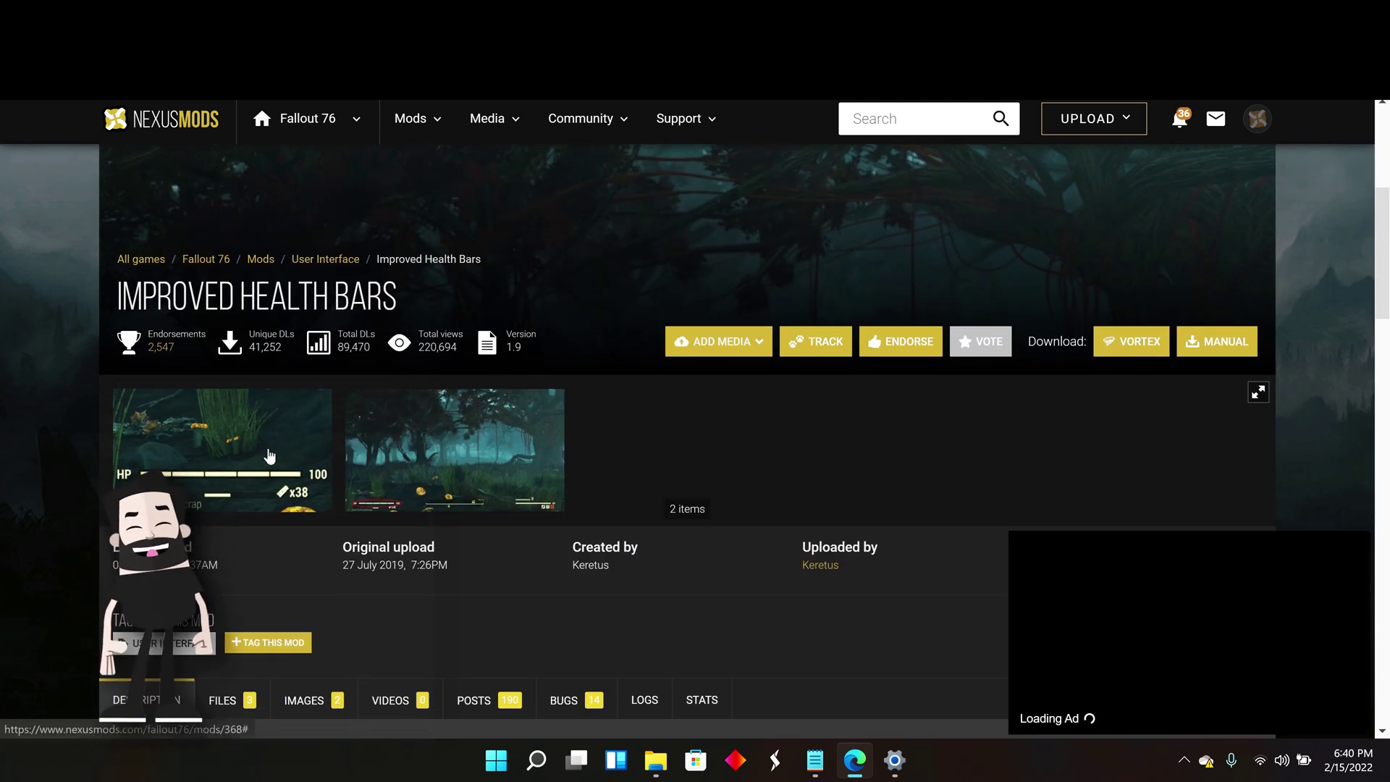
click(1216, 341)
scroll(1013, 463, down, 5)
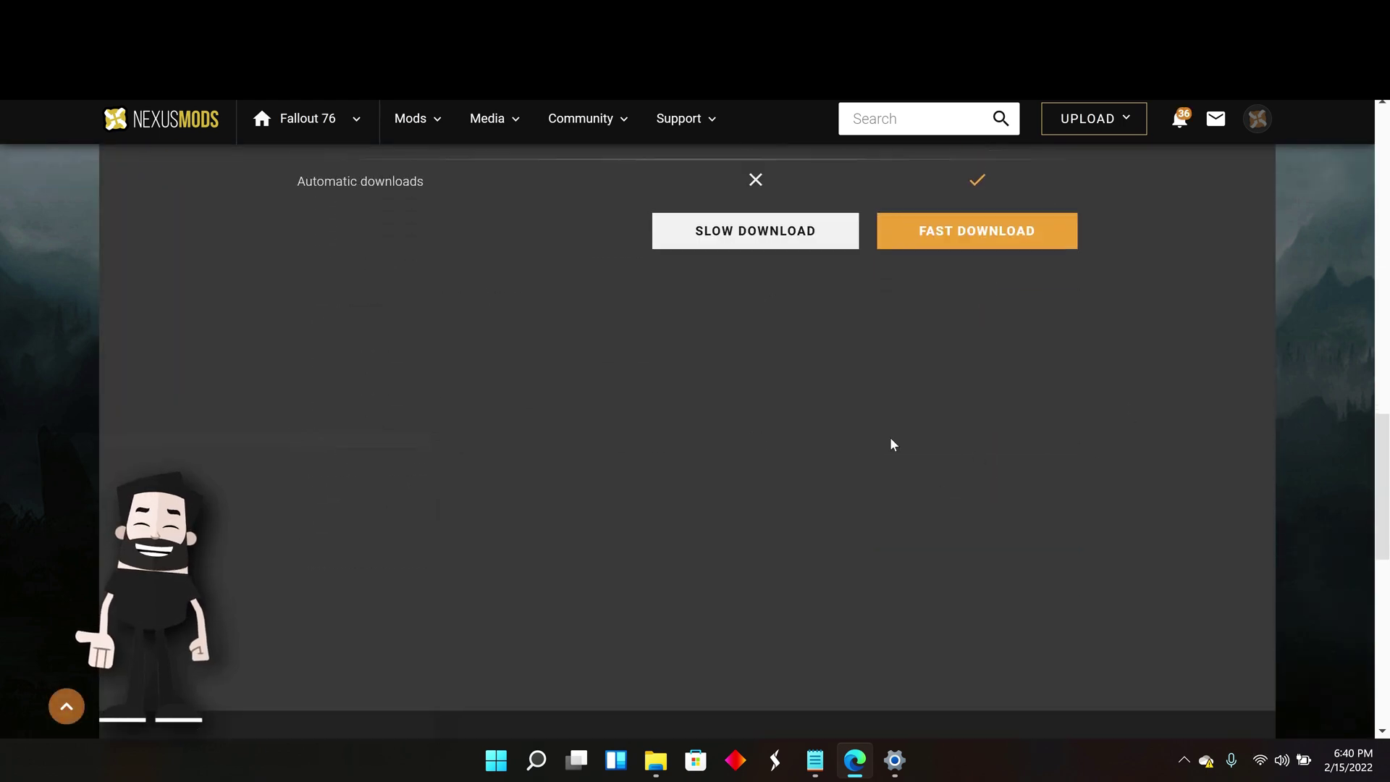
scroll(891, 444, up, 1)
click(772, 337)
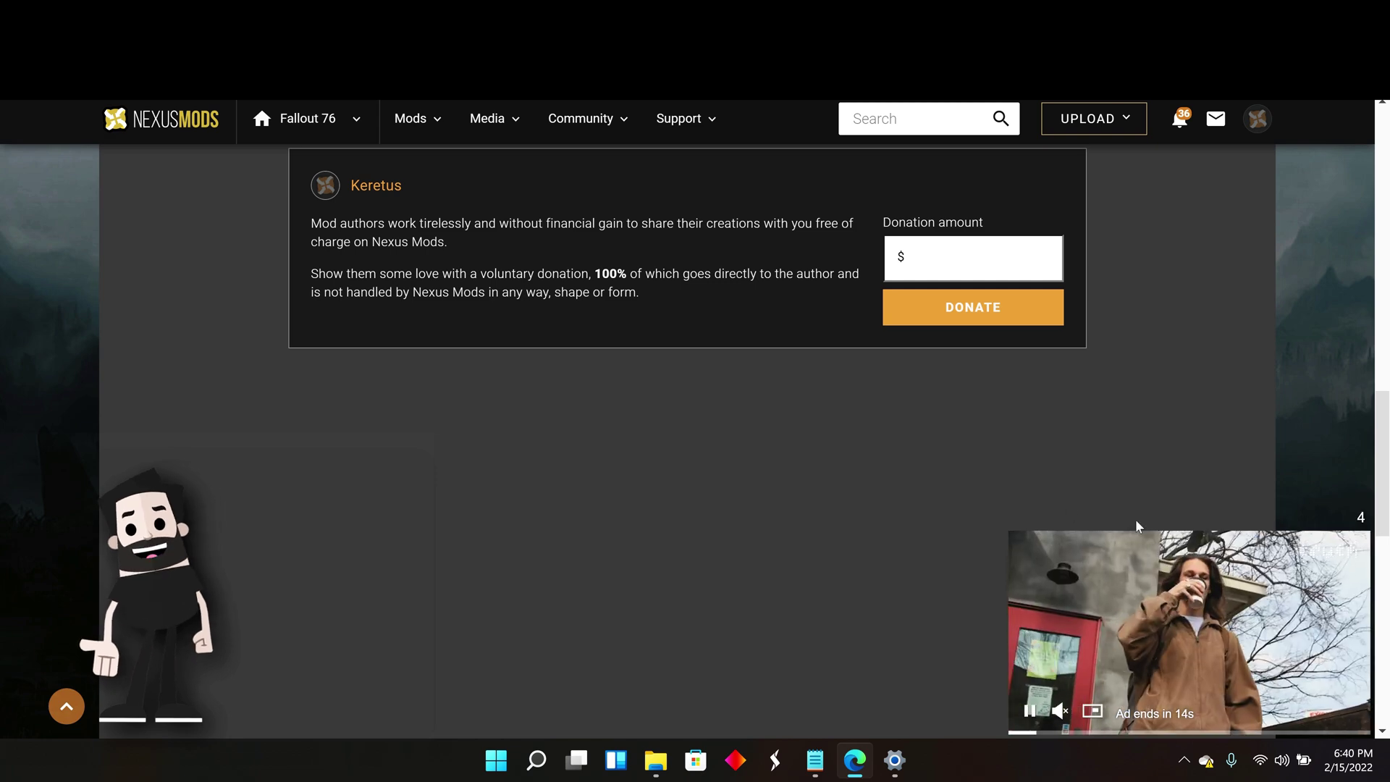
scroll(876, 427, up, 5)
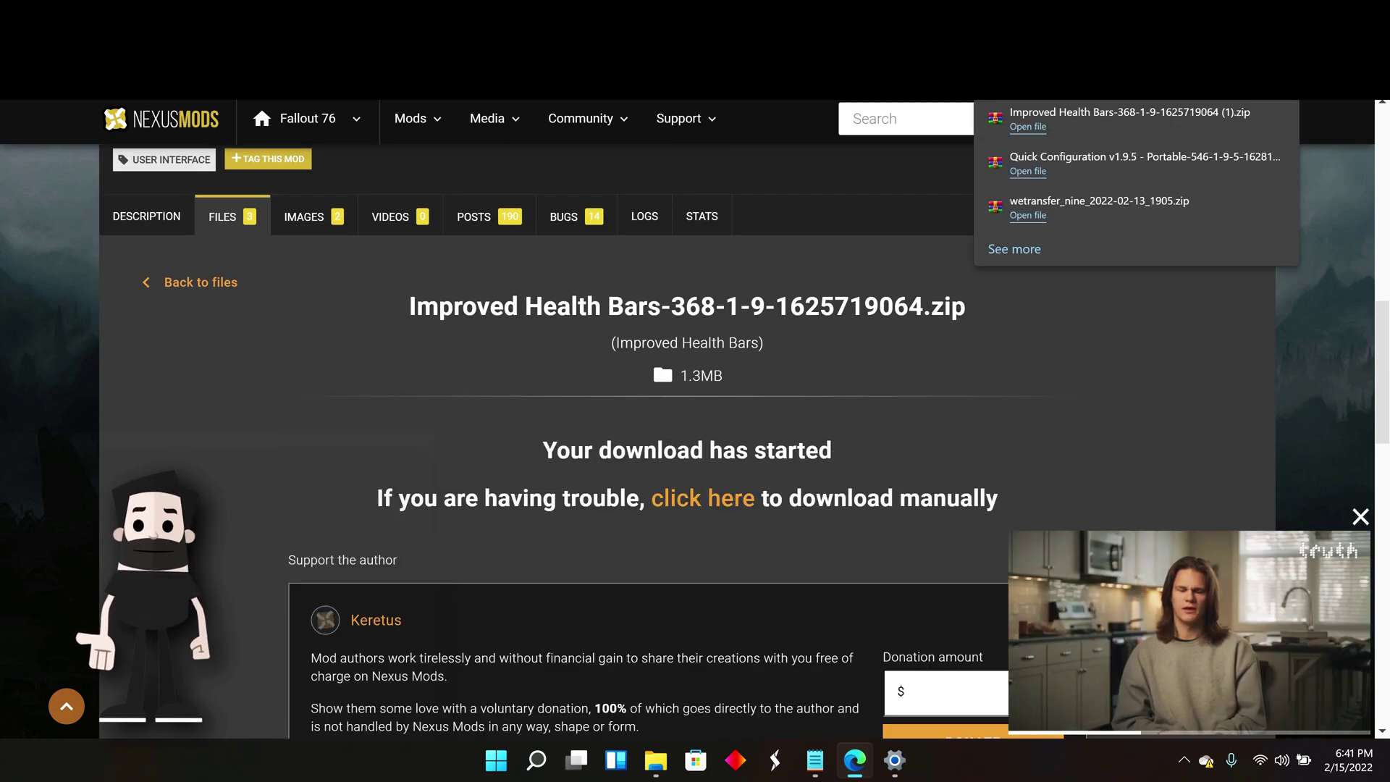
click(1221, 205)
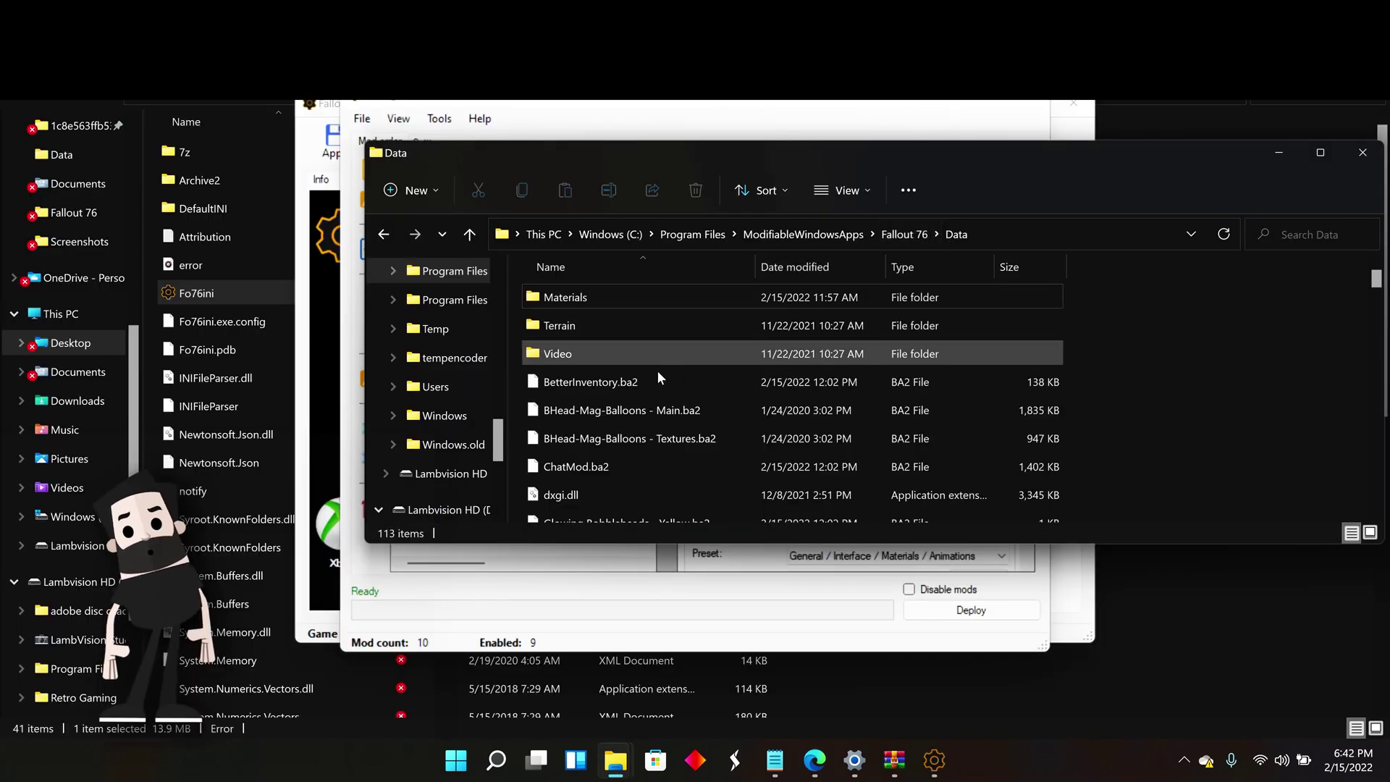
scroll(648, 372, down, 1)
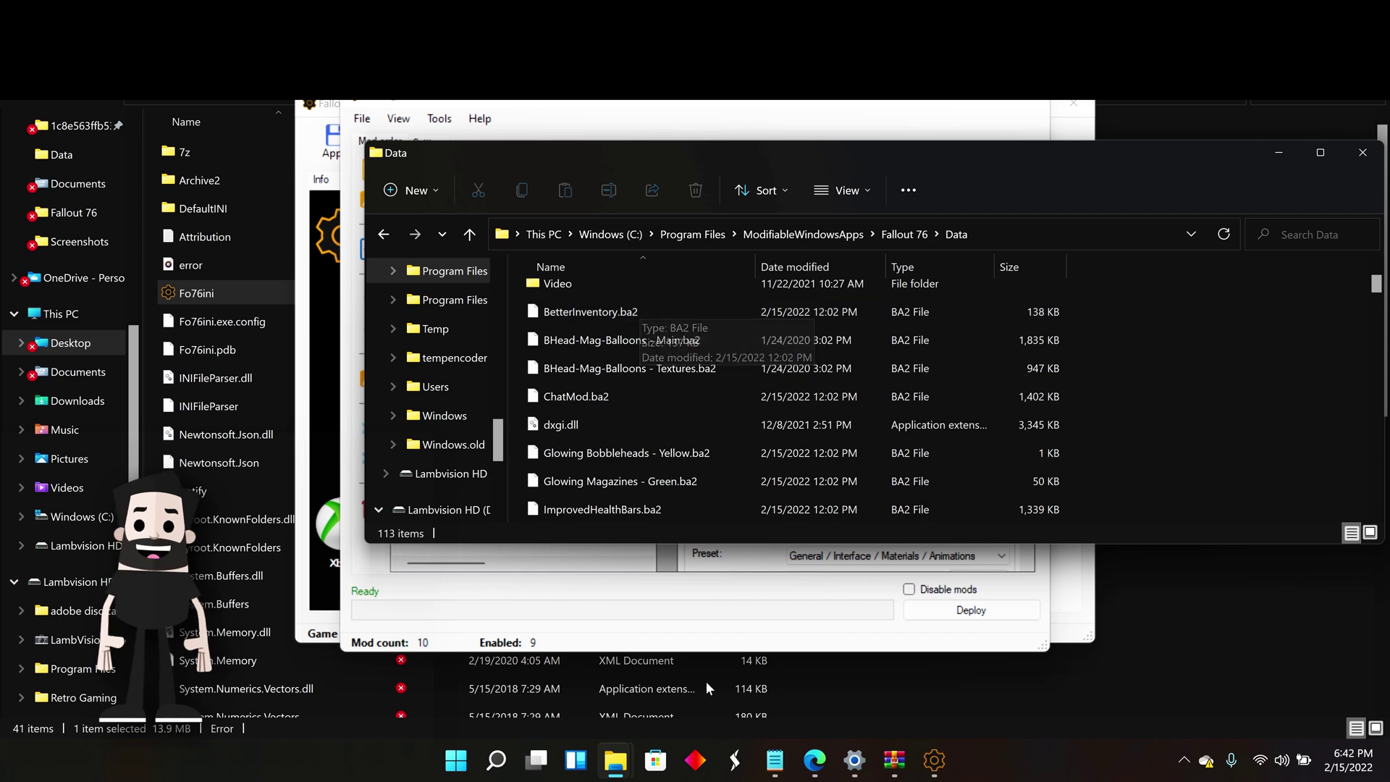
In WinRAR, go up to Downloads and open the Better Inventory 1.5.4 zip.
click(877, 765)
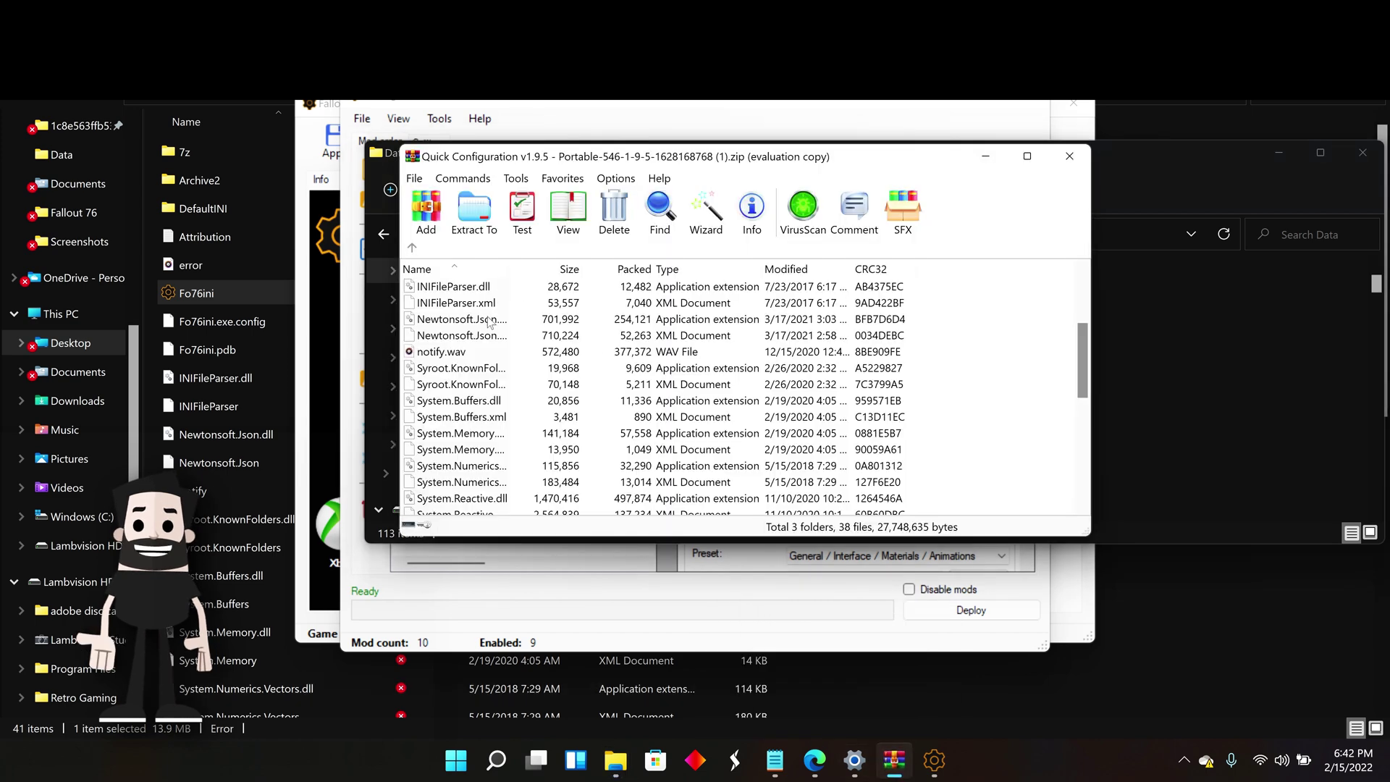
click(411, 248)
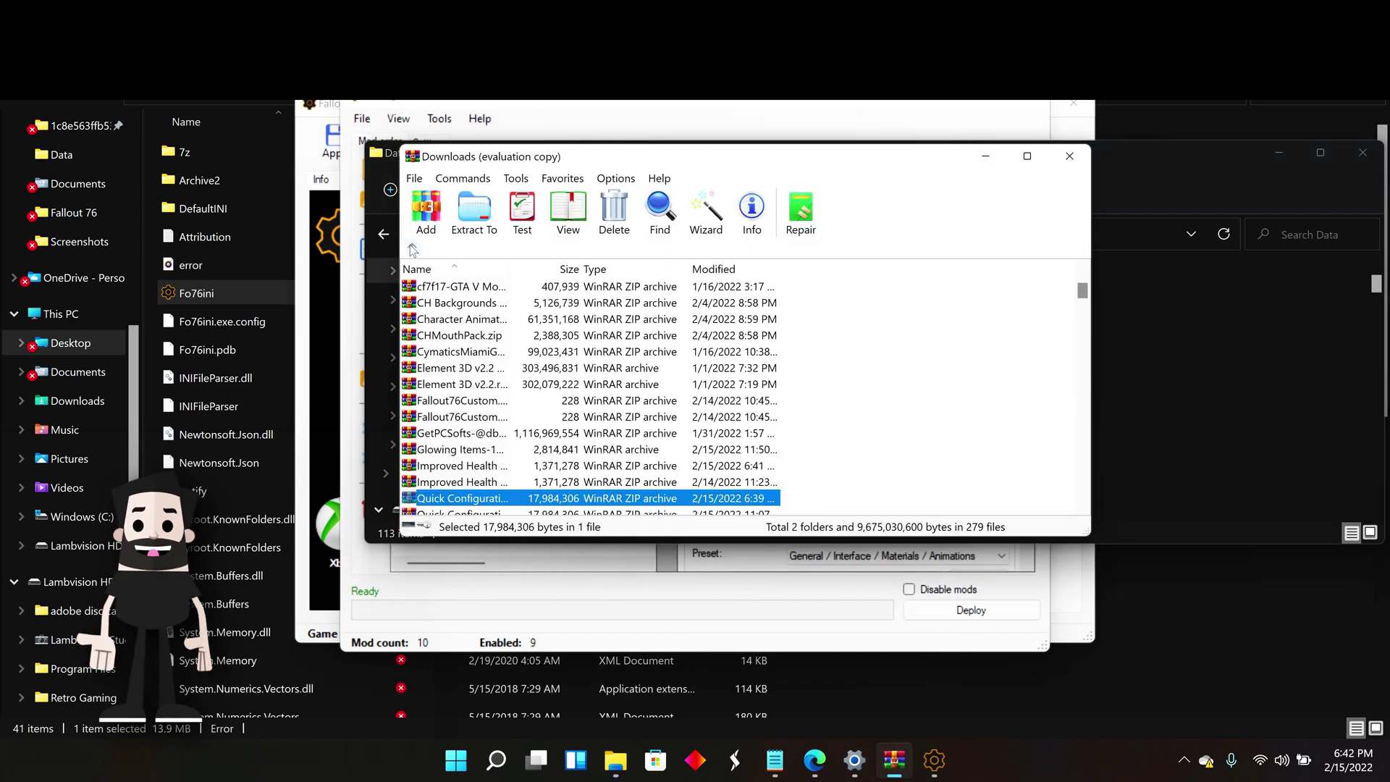
scroll(468, 325, up, 3)
double_click(469, 318)
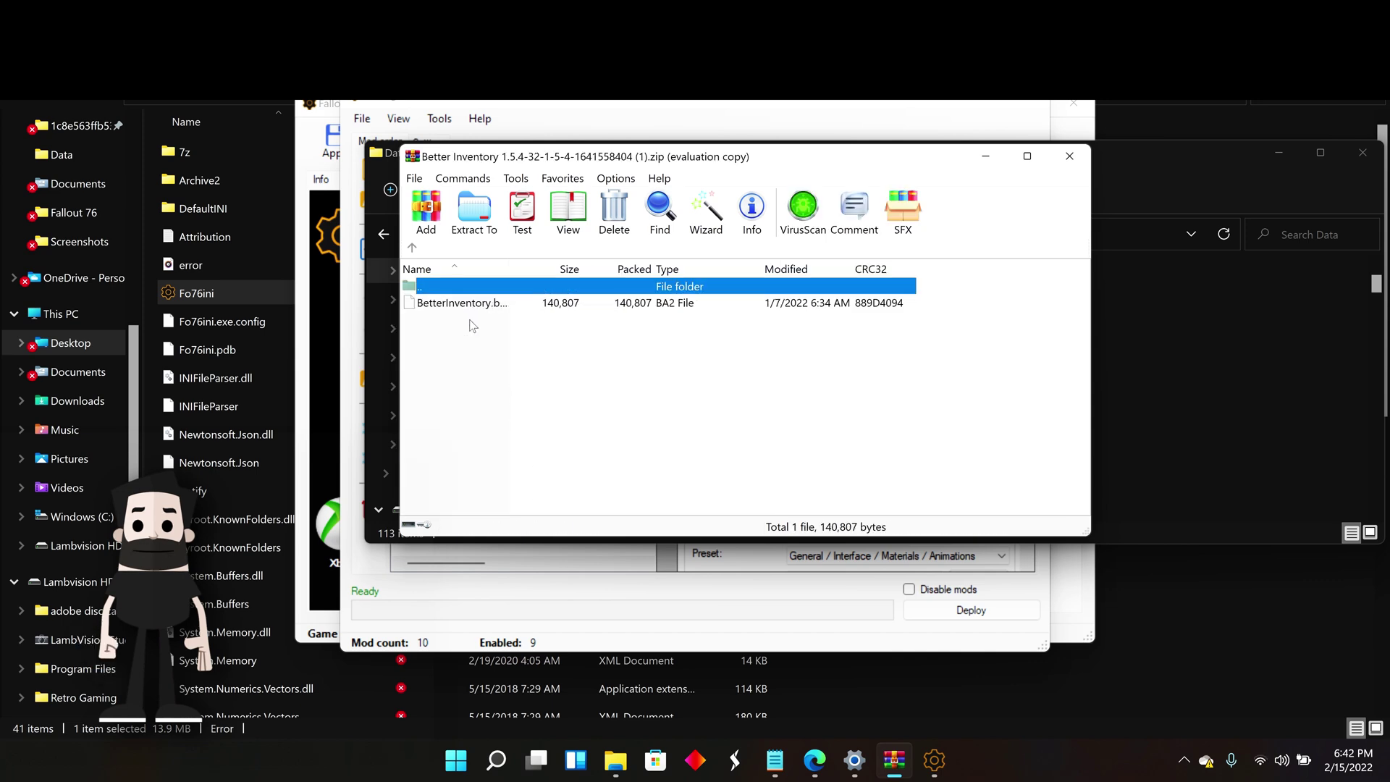
Drag BetterInventory.ba2 from the archive into the Fallout 76 Data folder.
click(490, 304)
drag(805, 168, 1279, 259)
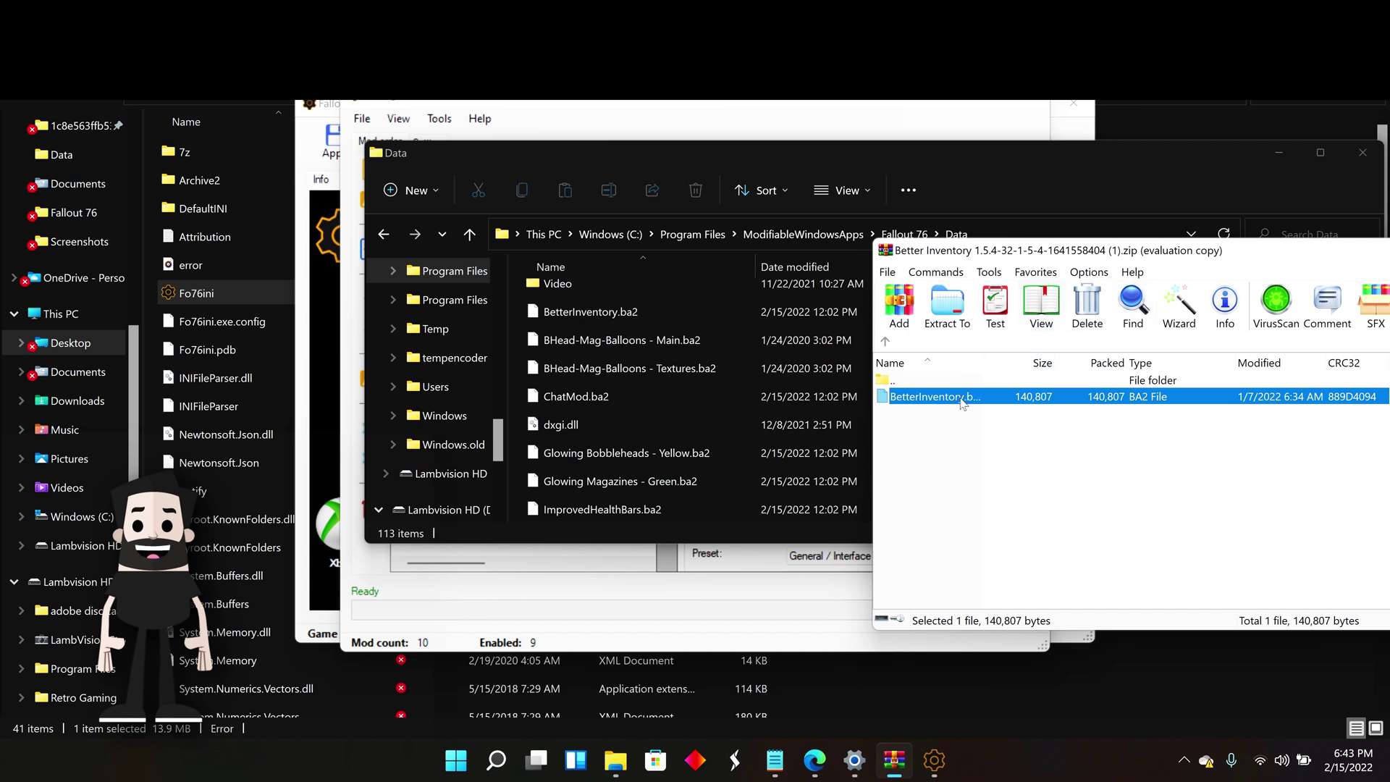
drag(962, 403, 860, 390)
drag(630, 314, 621, 307)
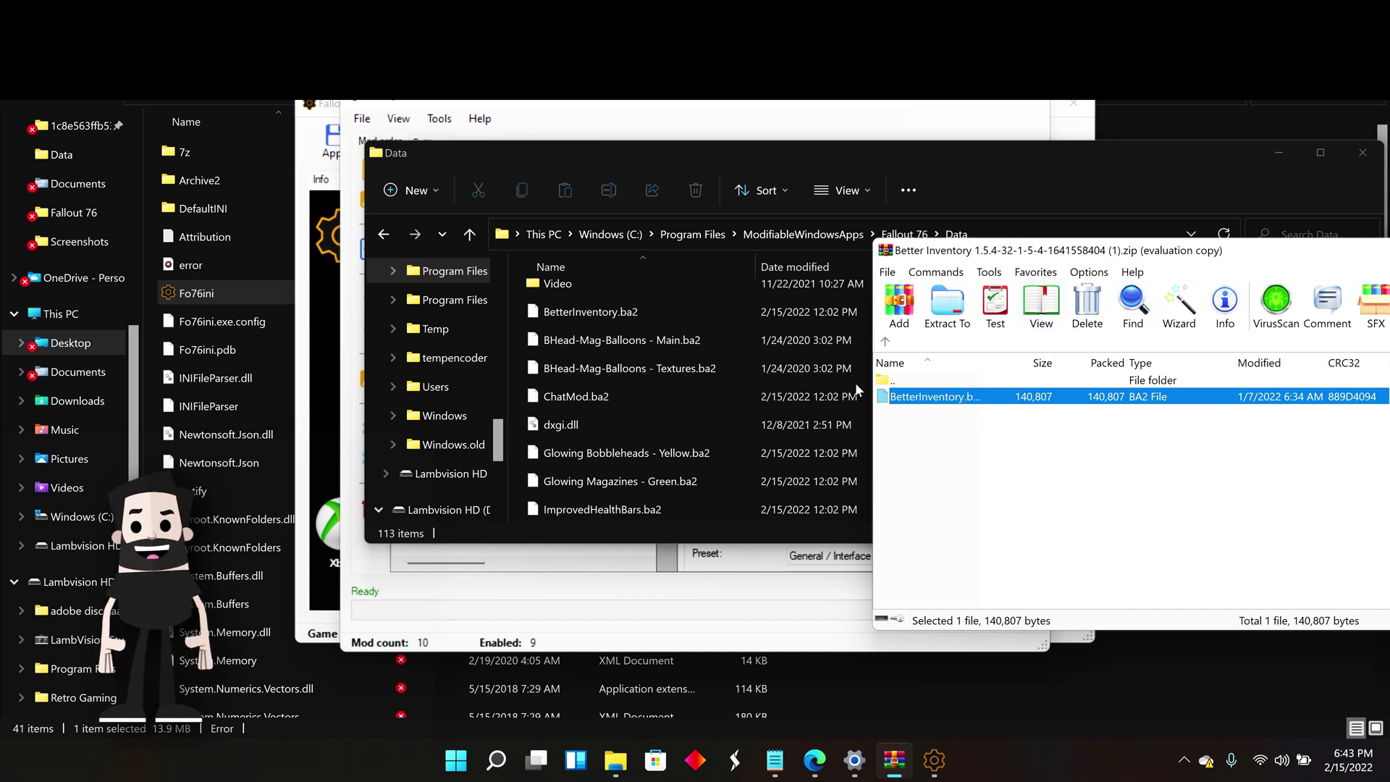
click(646, 312)
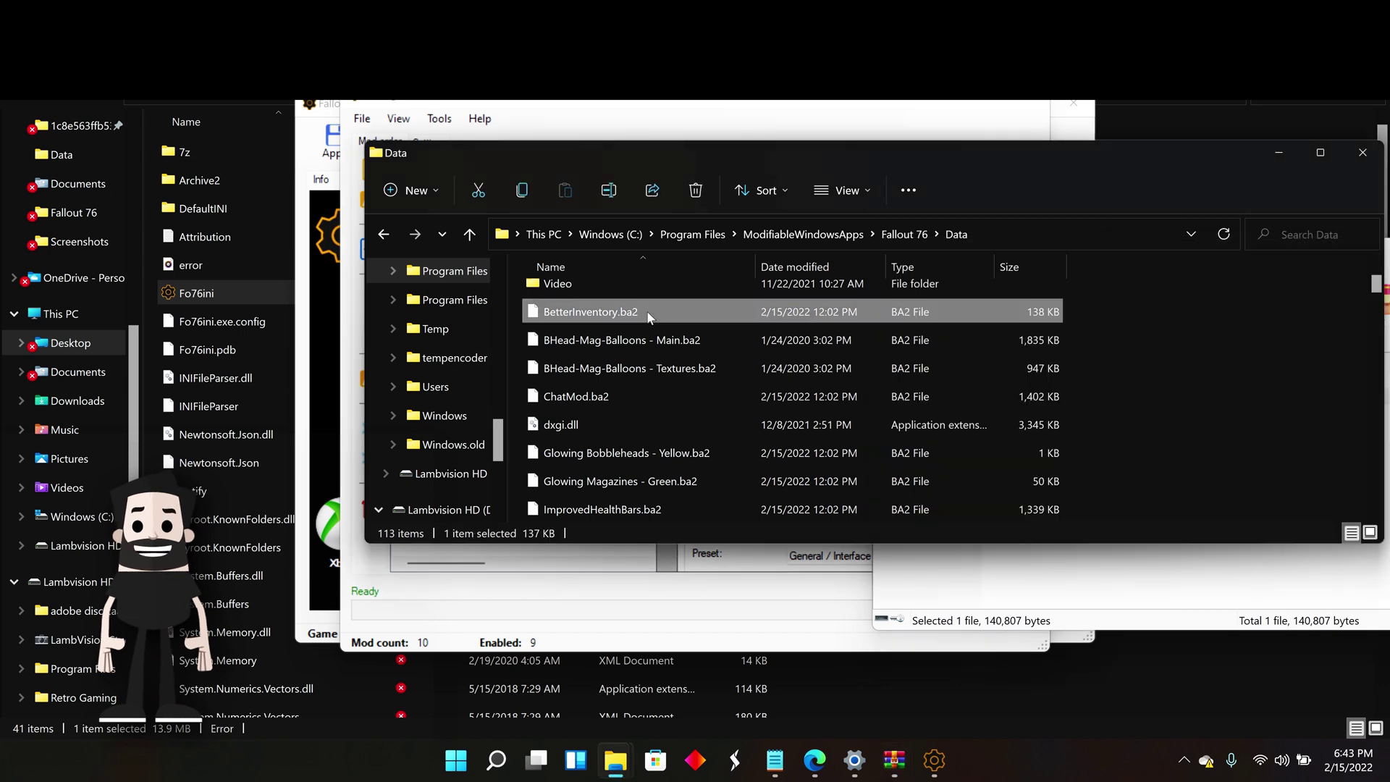
Browse the Data folder via Add archive and cancel, then select ImprovedHealthBars and deploy the nine enabled mods.
click(758, 113)
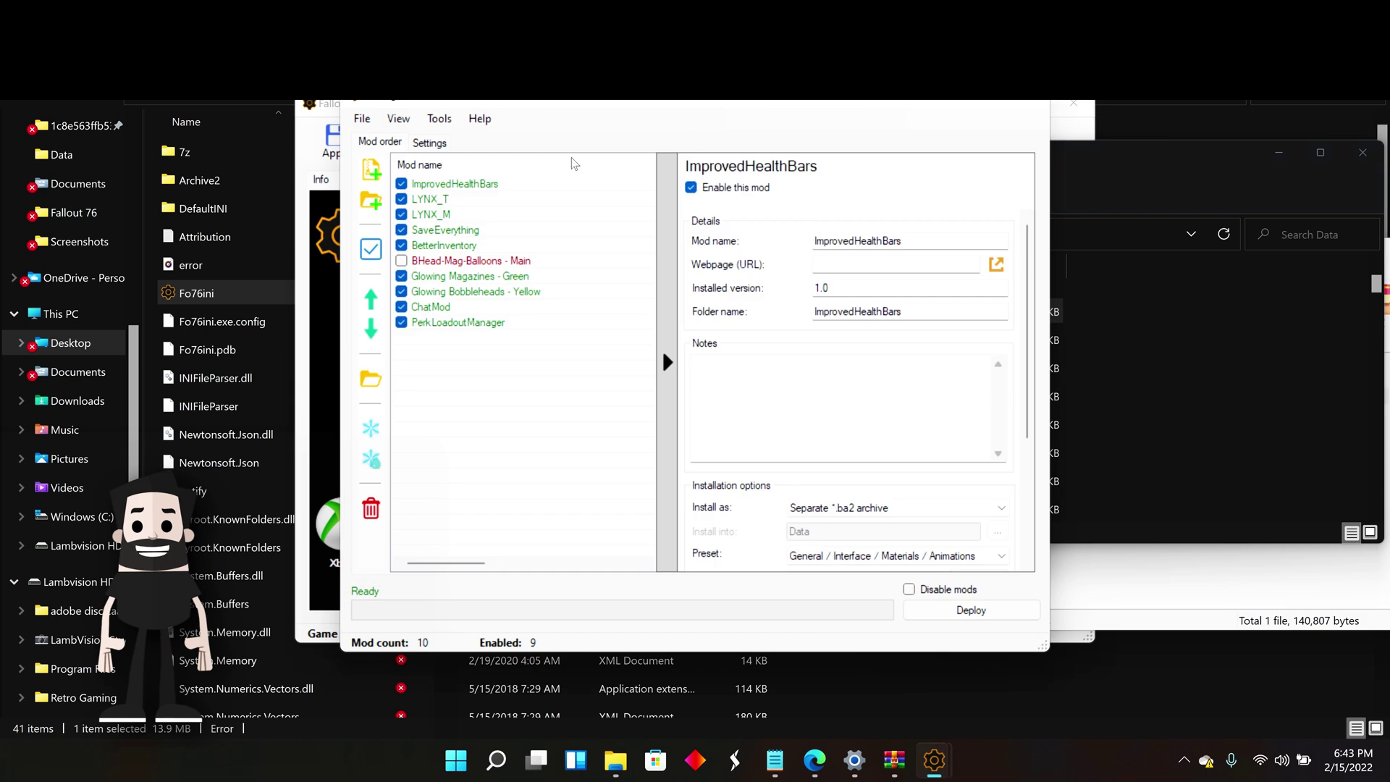
click(370, 168)
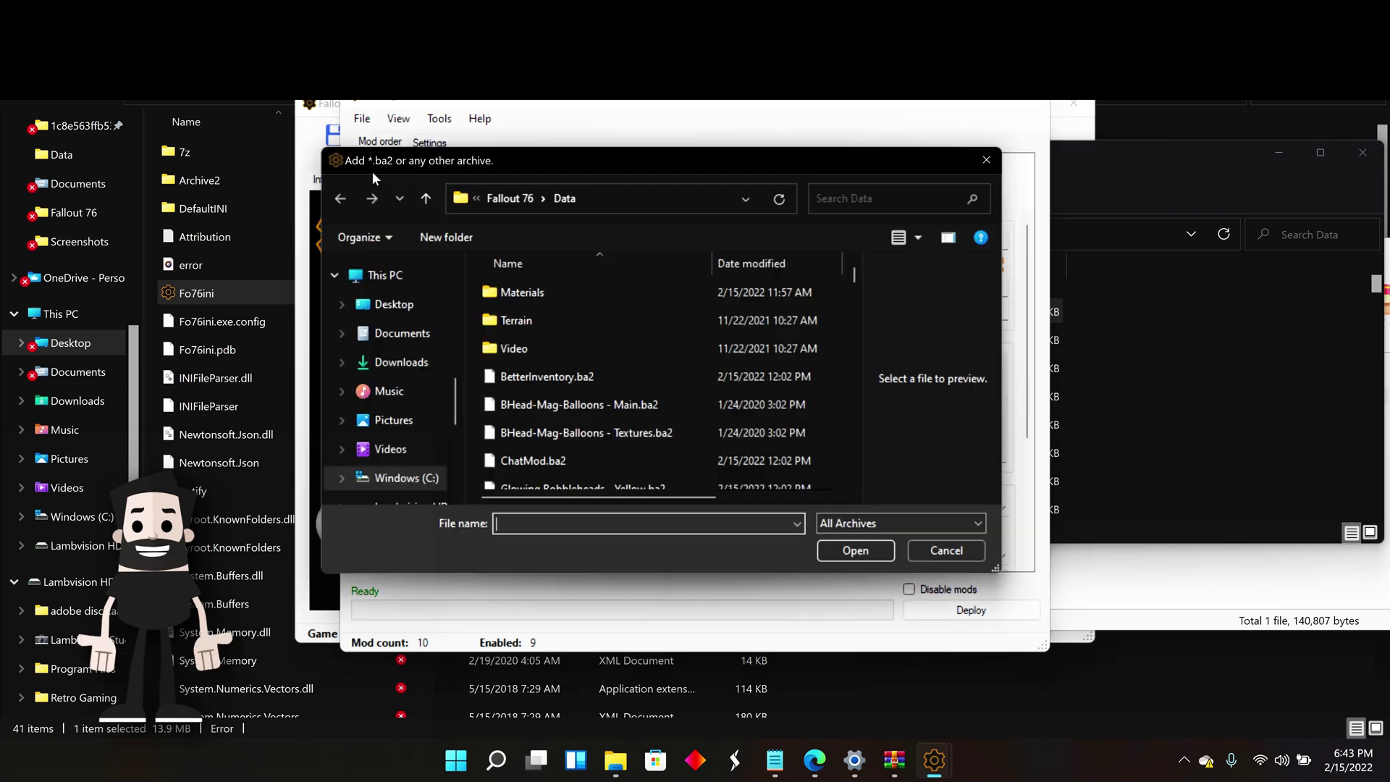
click(599, 201)
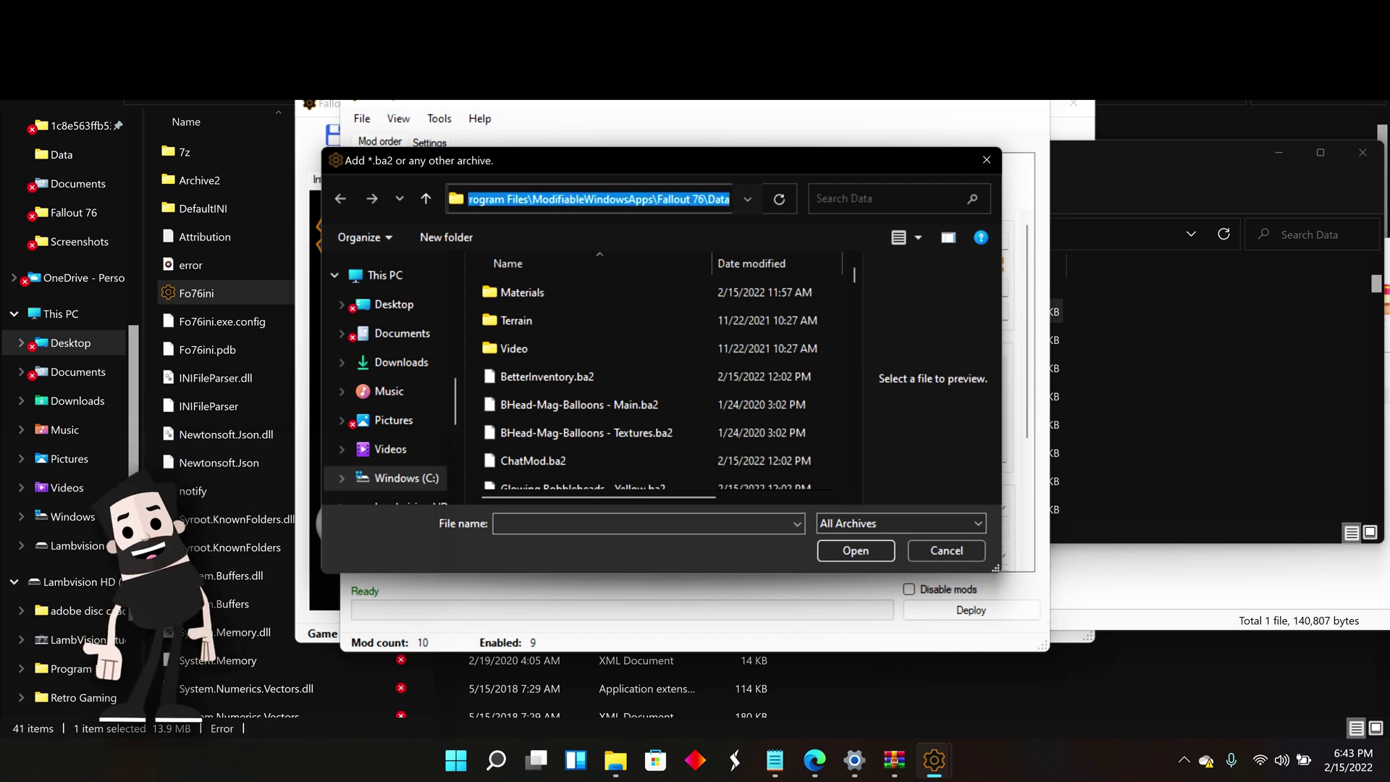
scroll(541, 322, down, 2)
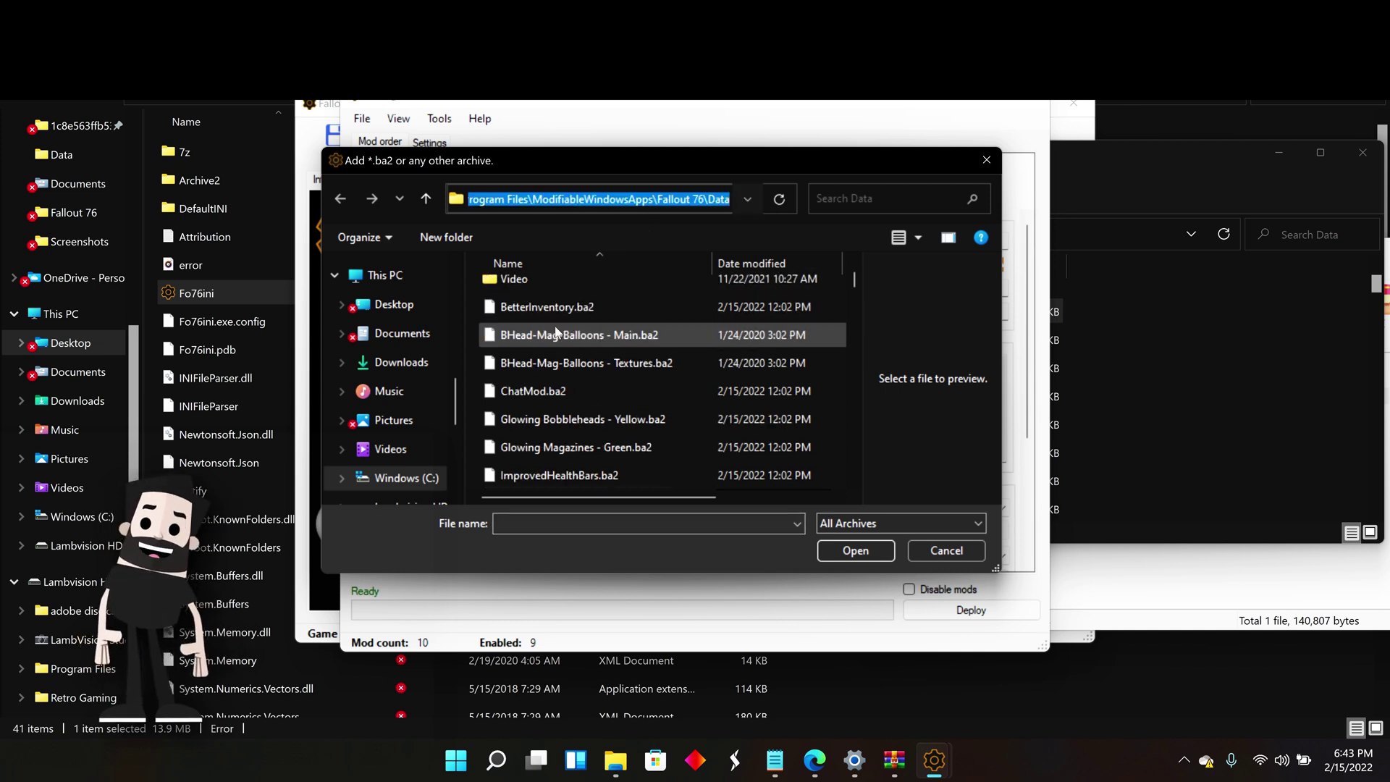
click(561, 307)
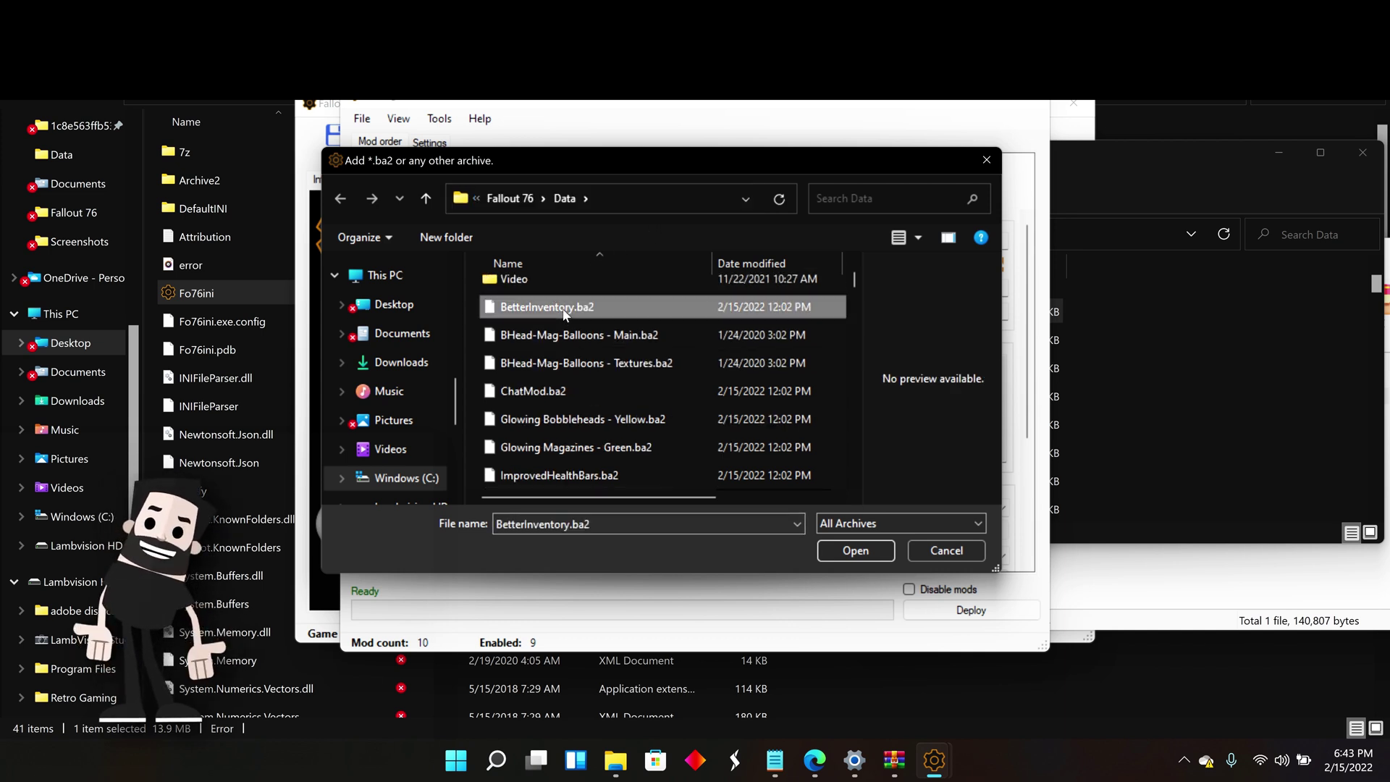
click(945, 550)
click(480, 187)
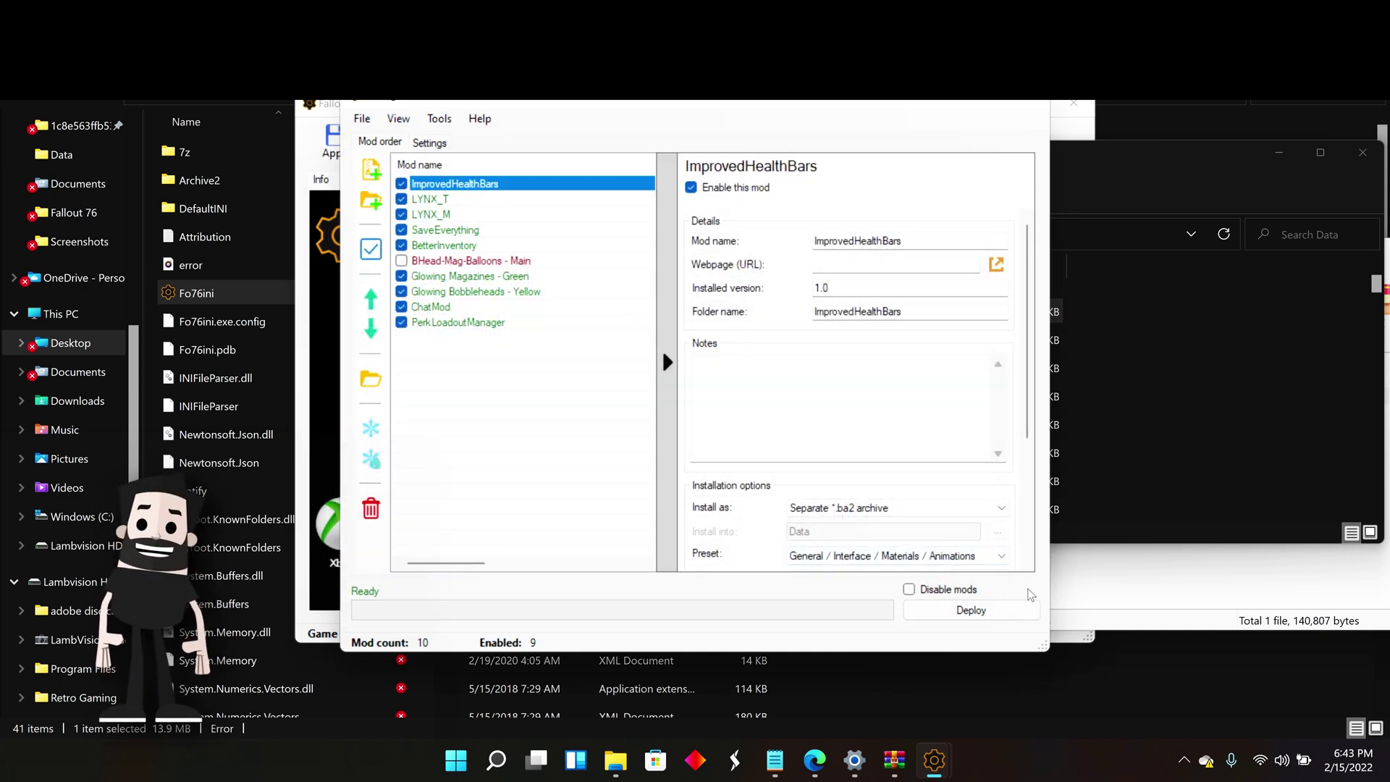
click(971, 611)
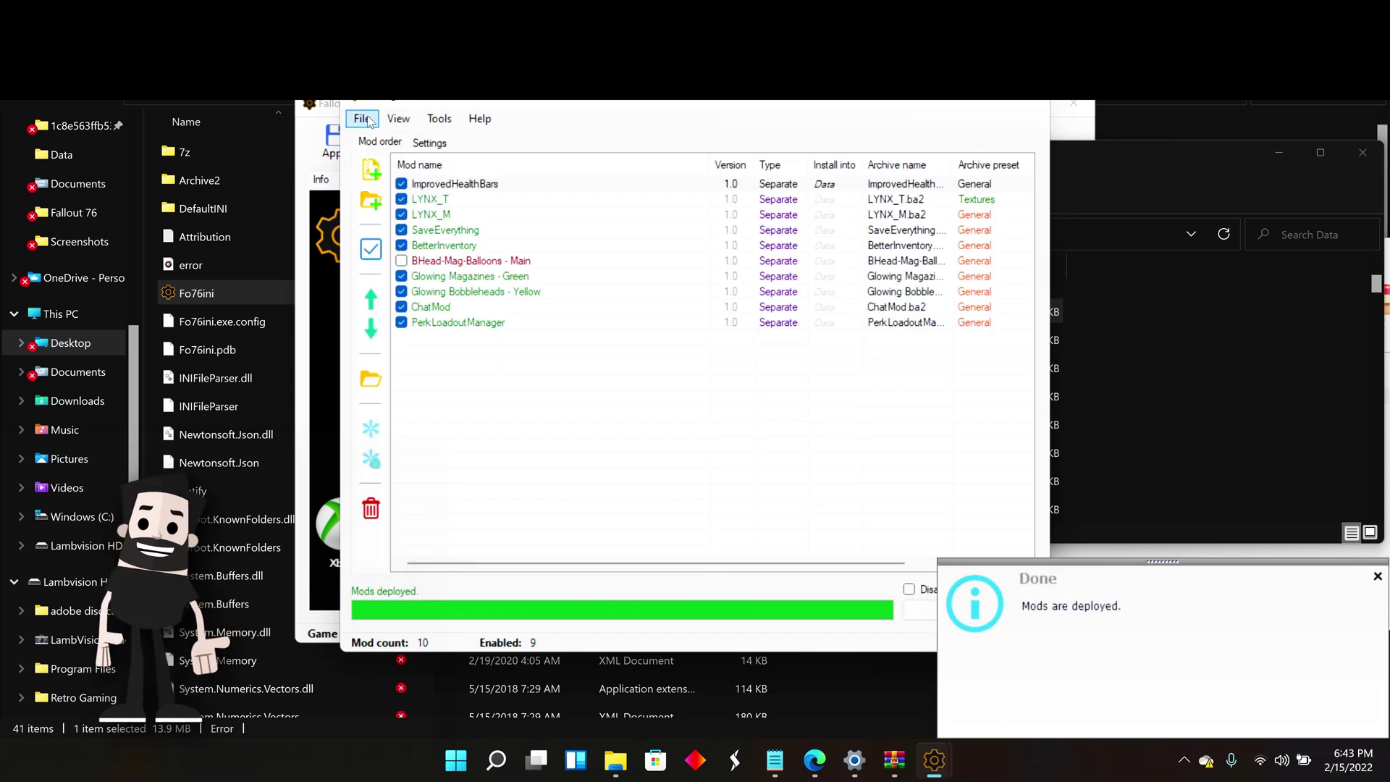
Look through the mod manager's File, View, Tools and Help menus.
click(362, 118)
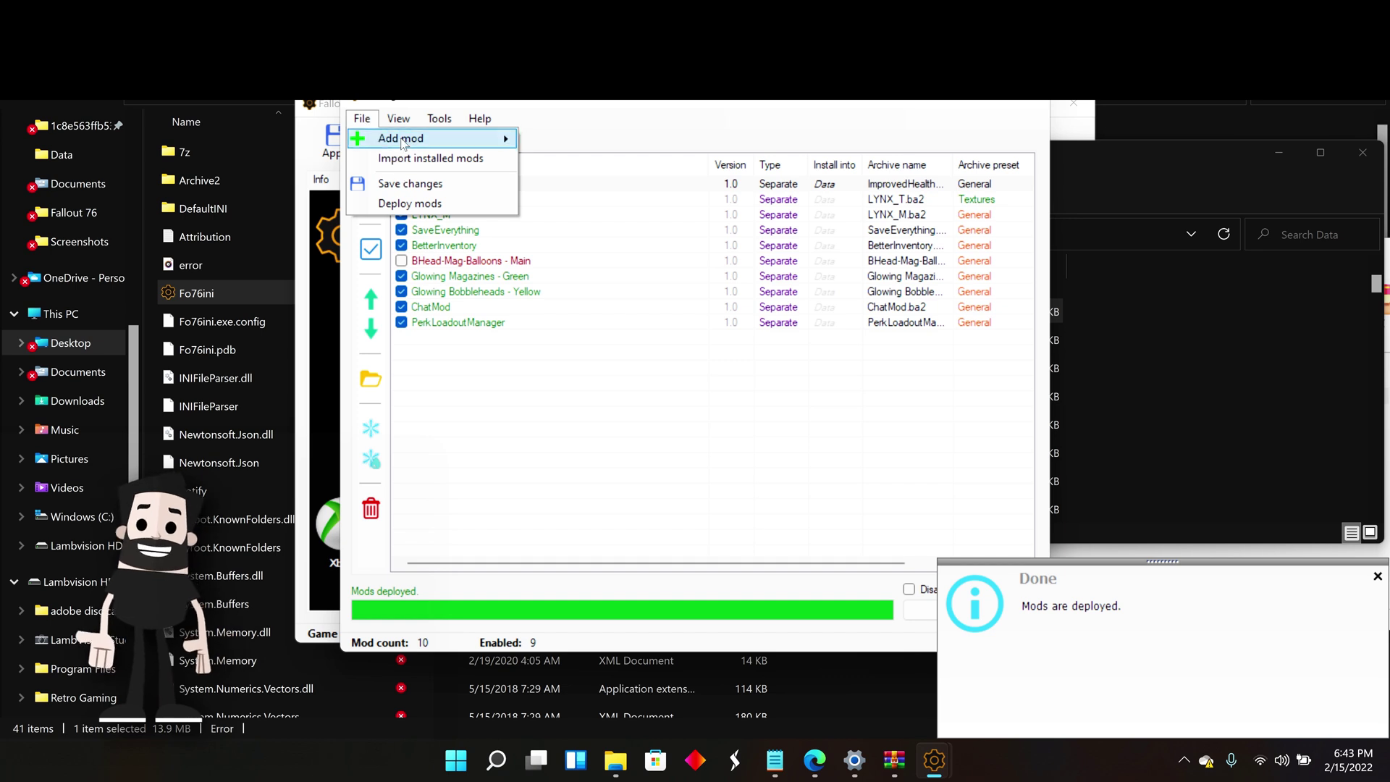
mouse_move(439, 121)
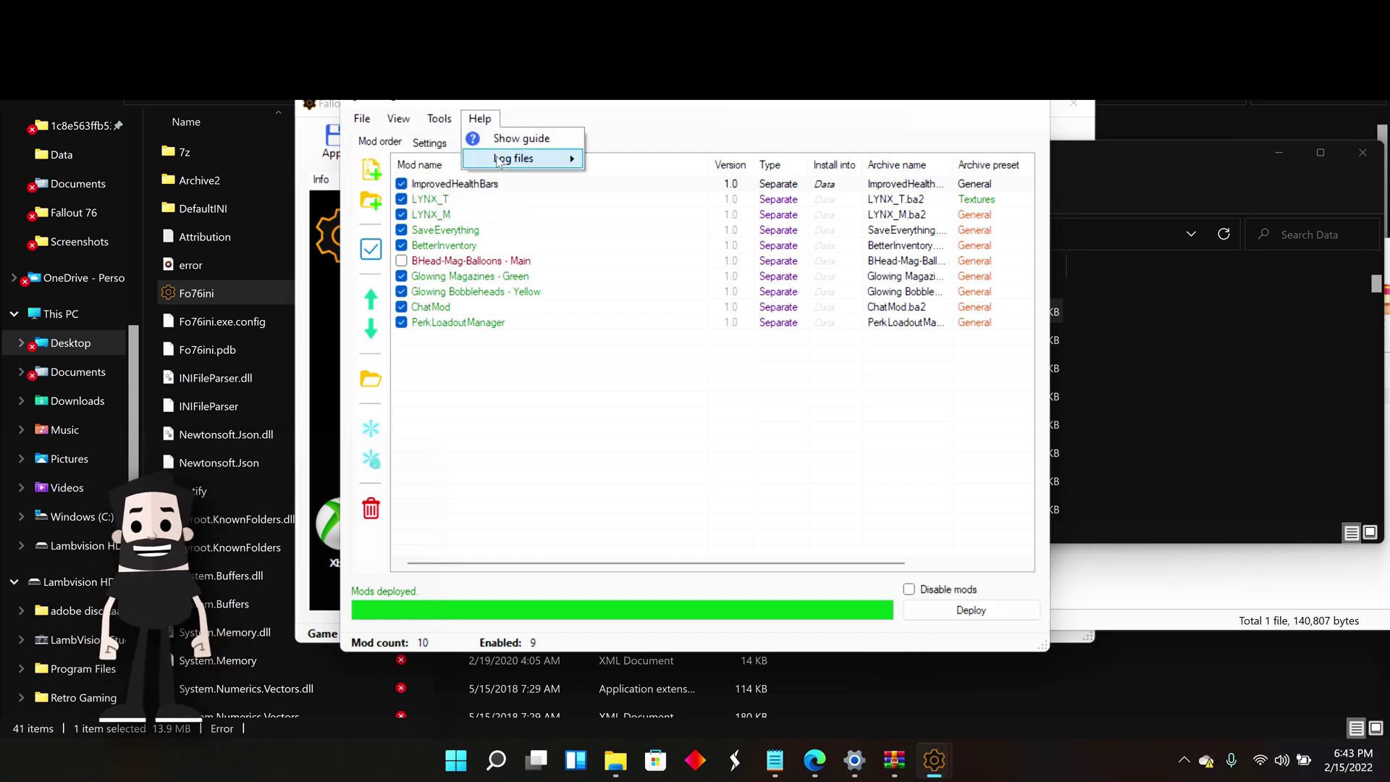
mouse_move(499, 161)
click(479, 120)
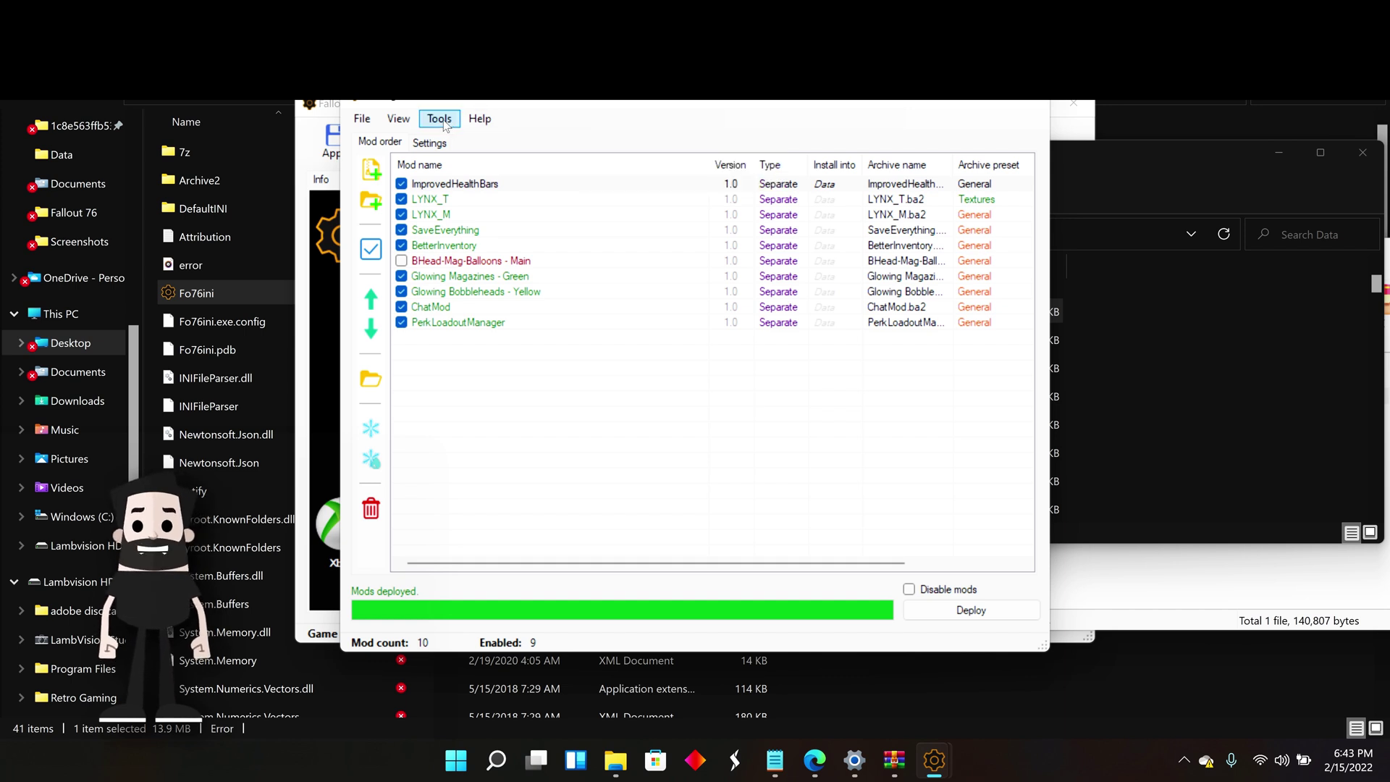
click(397, 120)
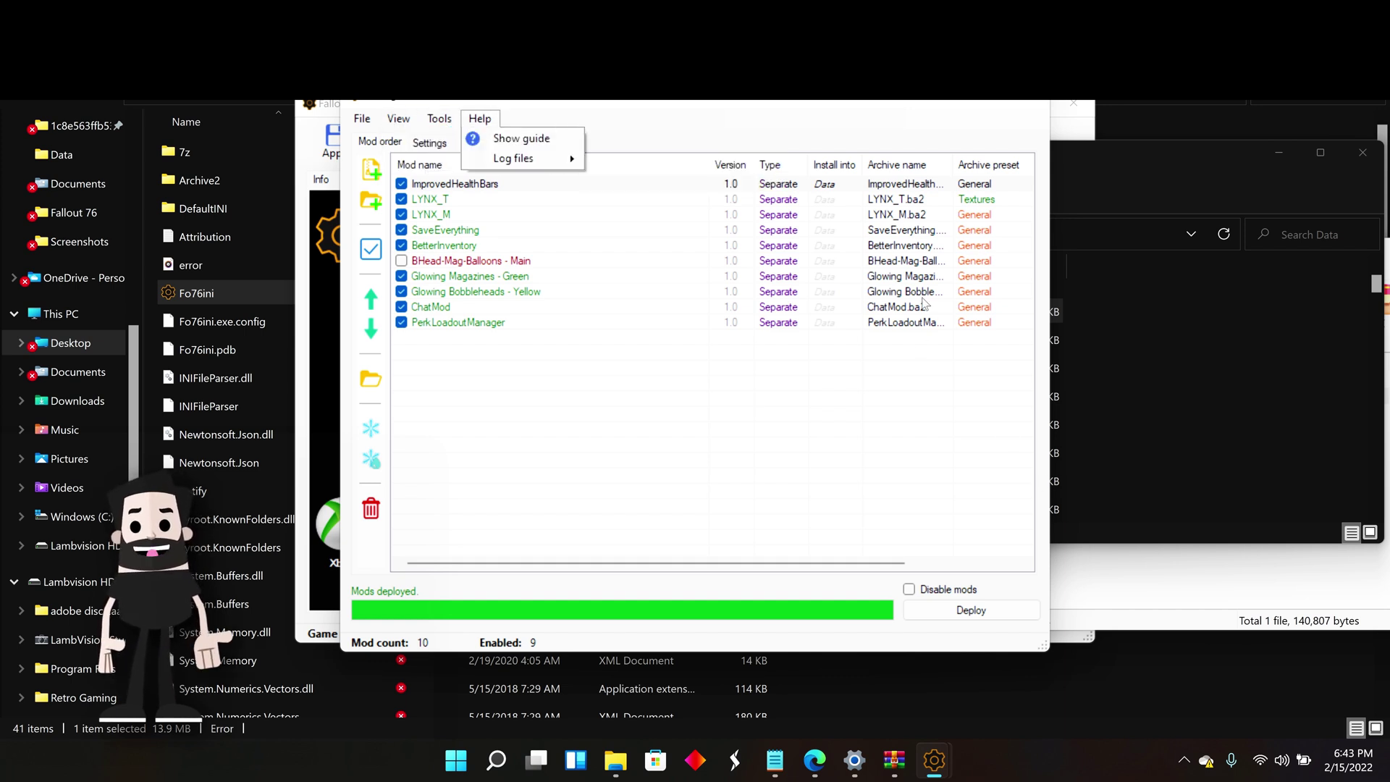
Close the Mods window and return to the Quick Configuration Info page.
click(383, 123)
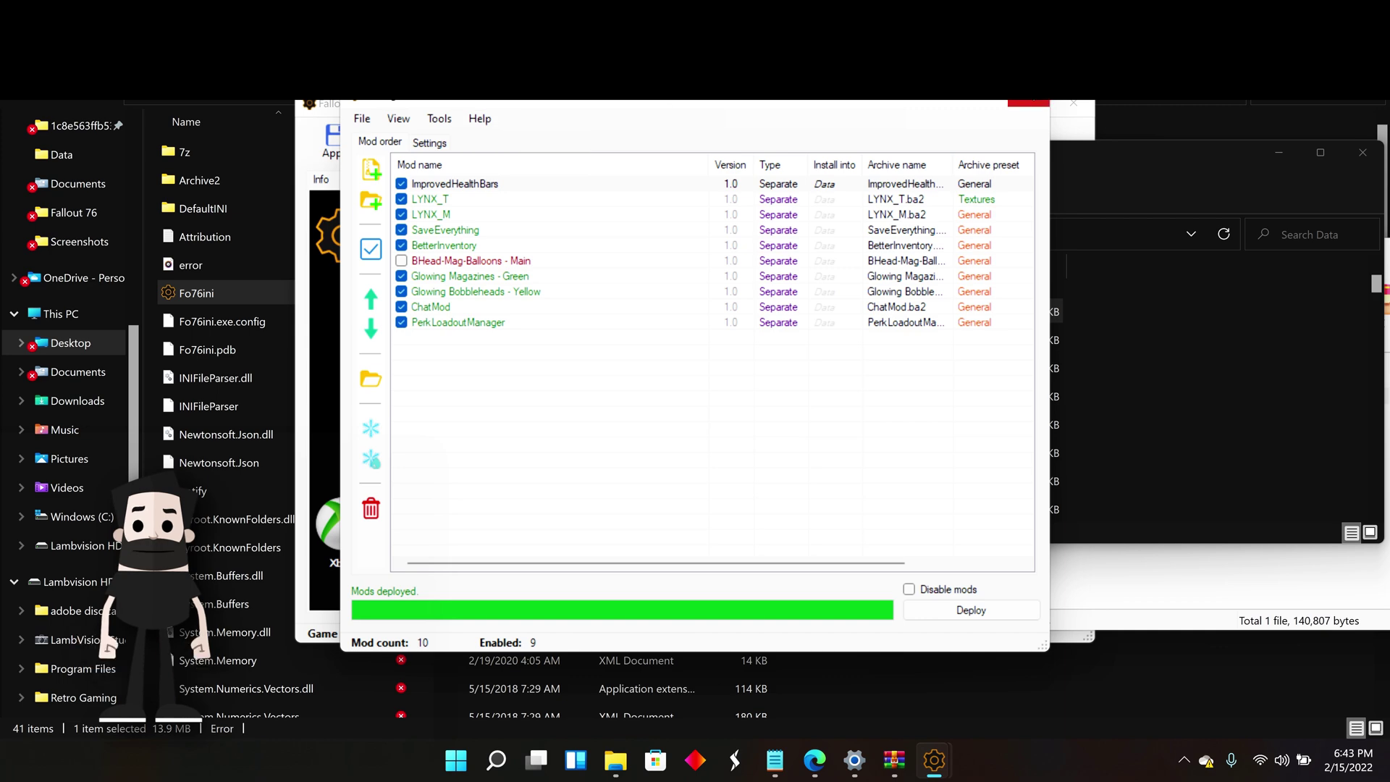
click(1031, 103)
click(324, 308)
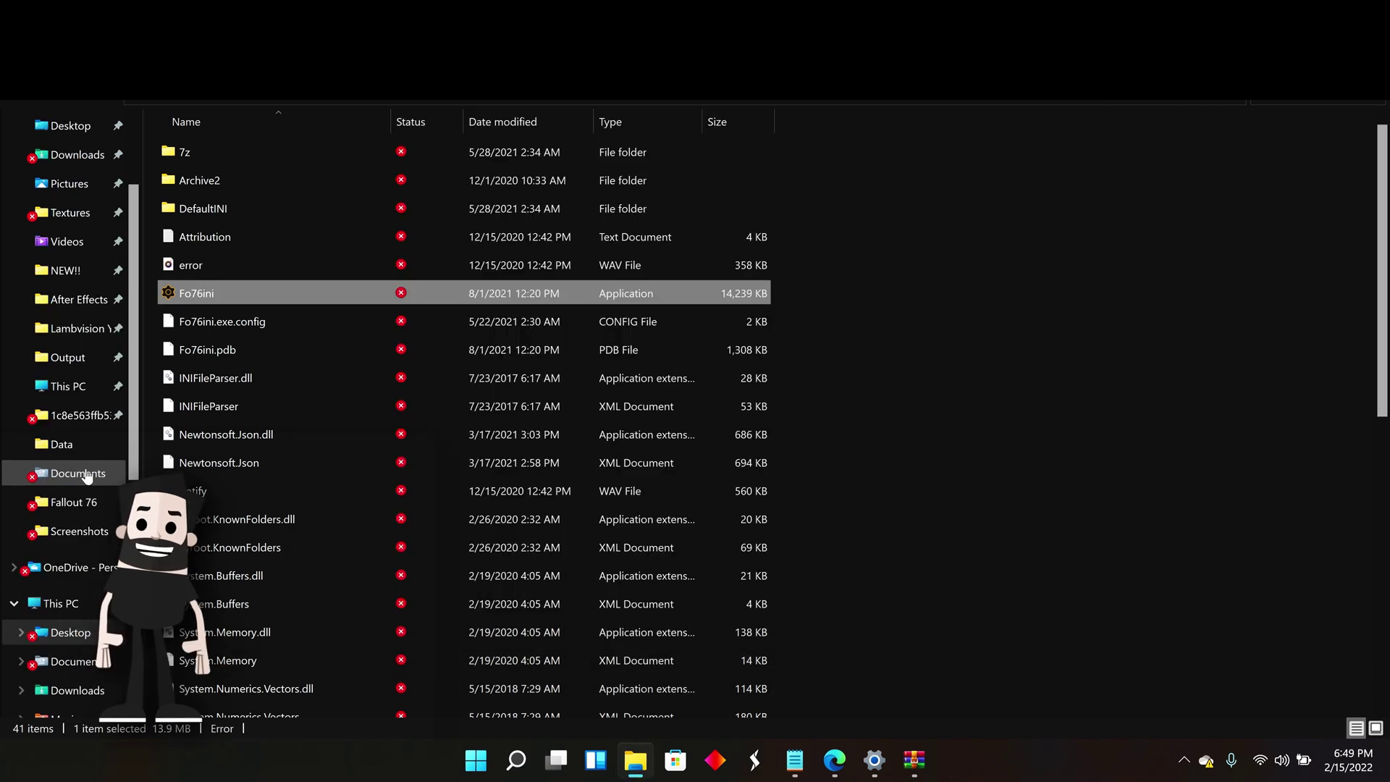
Navigate Documents > My Games > Fallout 76 and open Project76Custom.ini in Notepad.
click(79, 475)
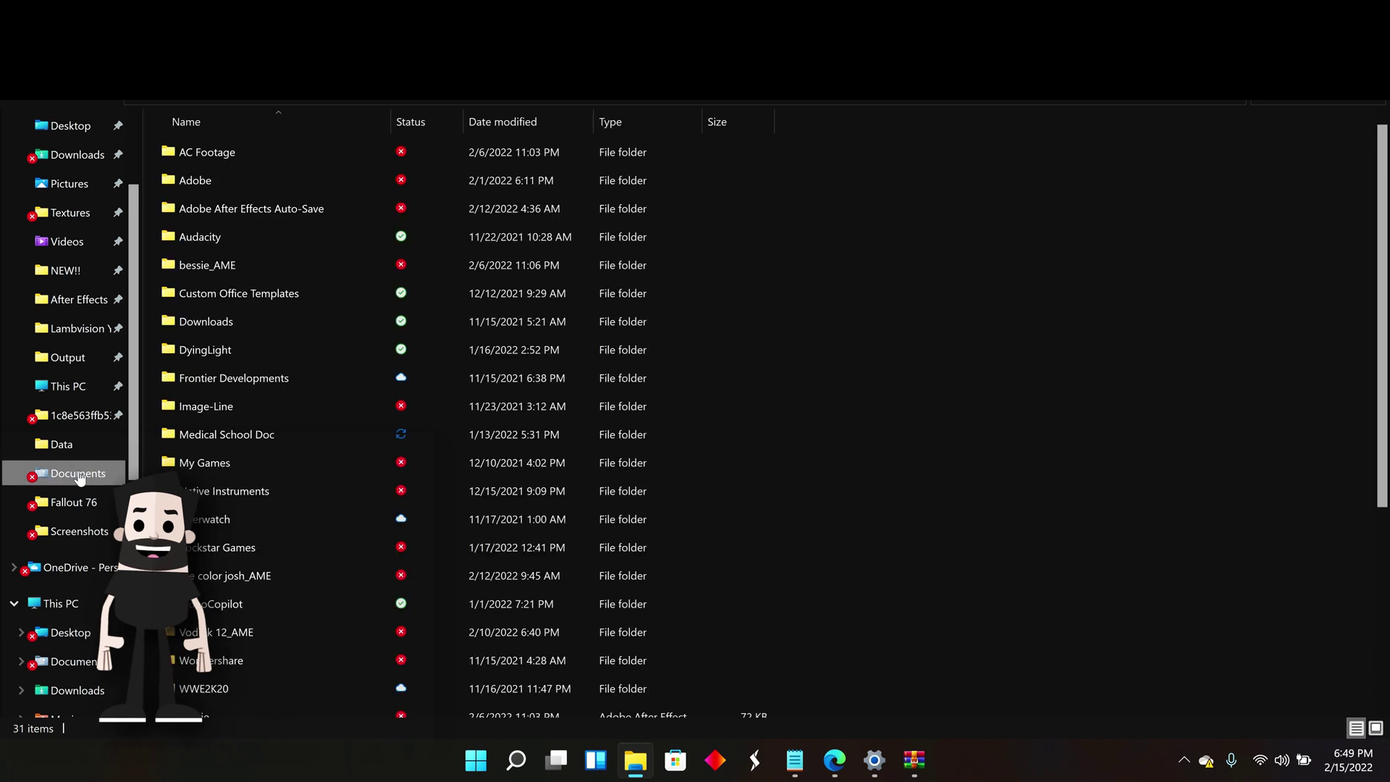
double_click(197, 462)
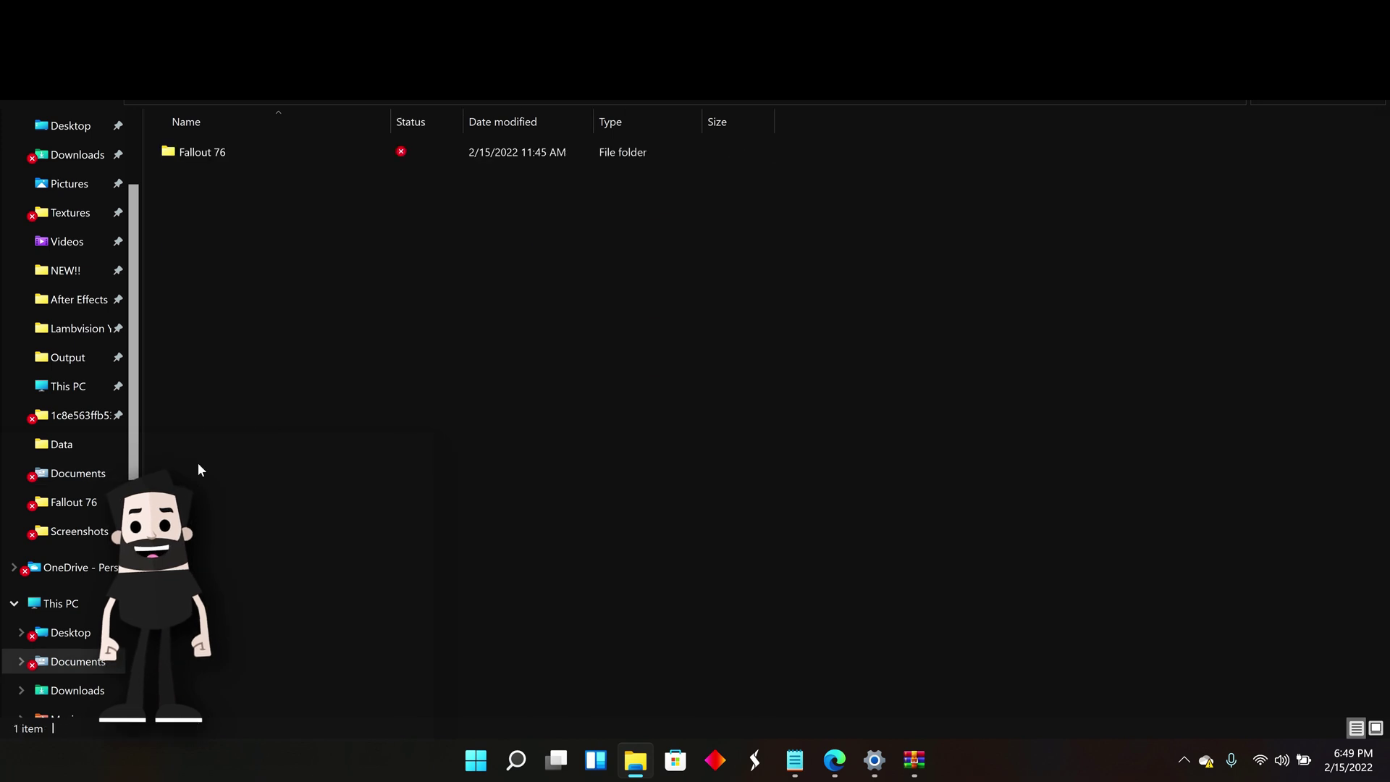
double_click(238, 155)
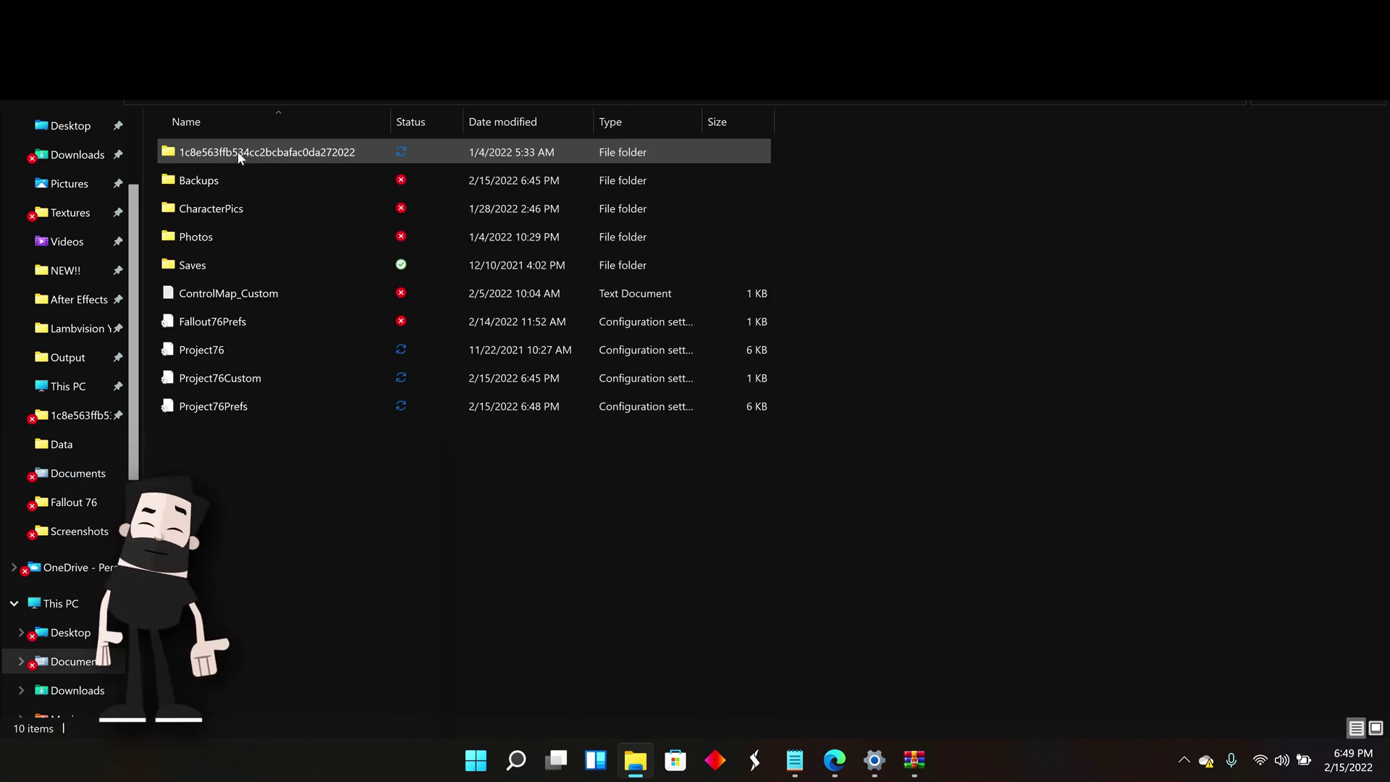
double_click(299, 375)
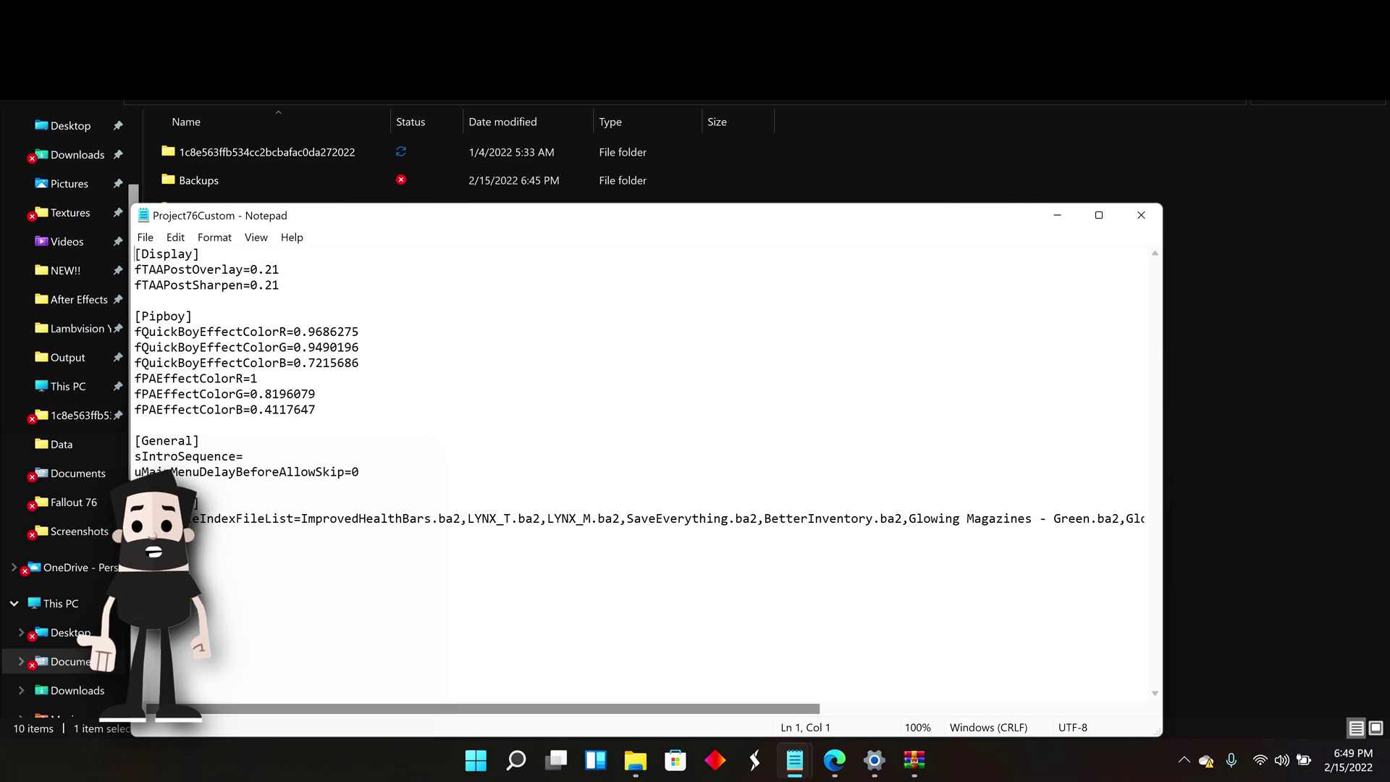
Highlight the ImprovedHealthBars.ba2, LYNX_T.ba2 and Glowing Magazines - Green archive entries, then close Notepad.
key(ctrl+shift+Left)
key(ctrl+shift+Left)
key(ctrl+shift+Left)
key(ctrl+shift+Left)
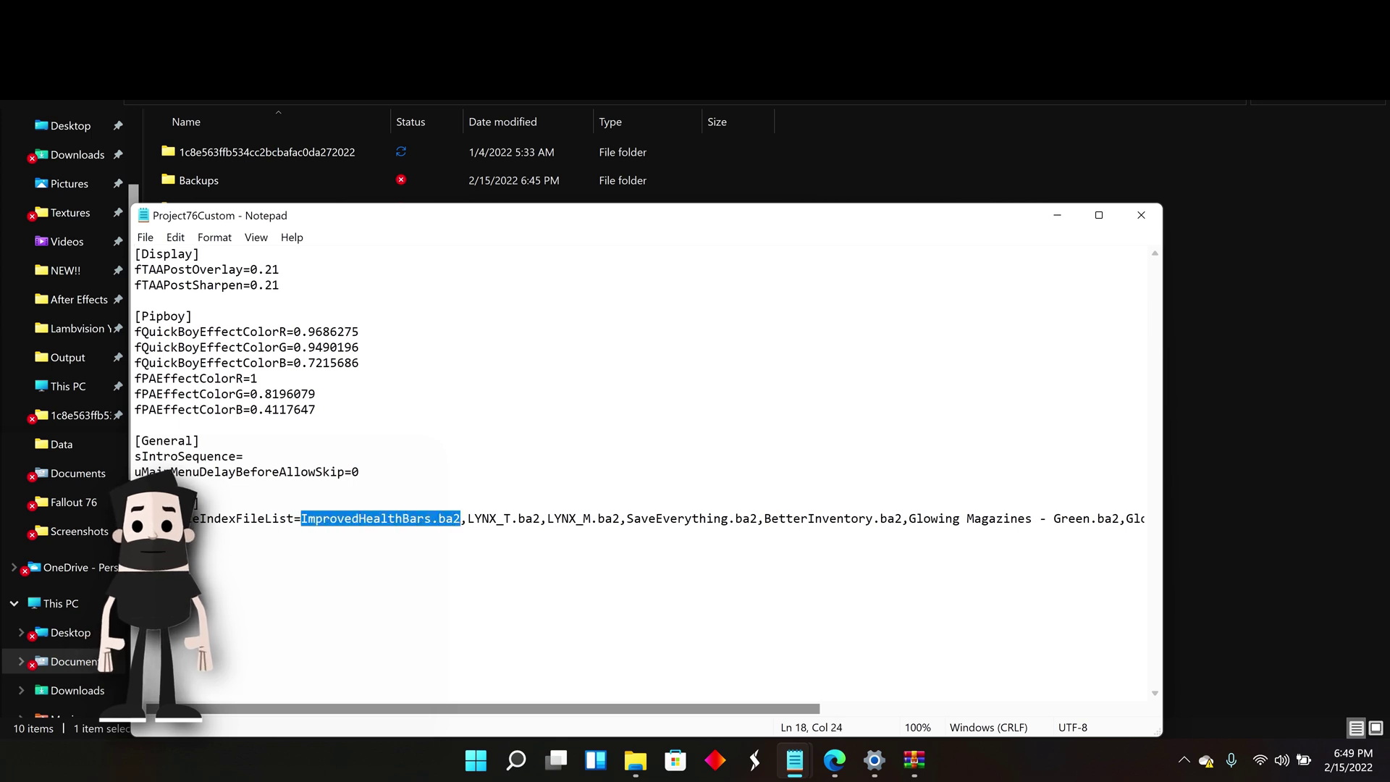
click(453, 518)
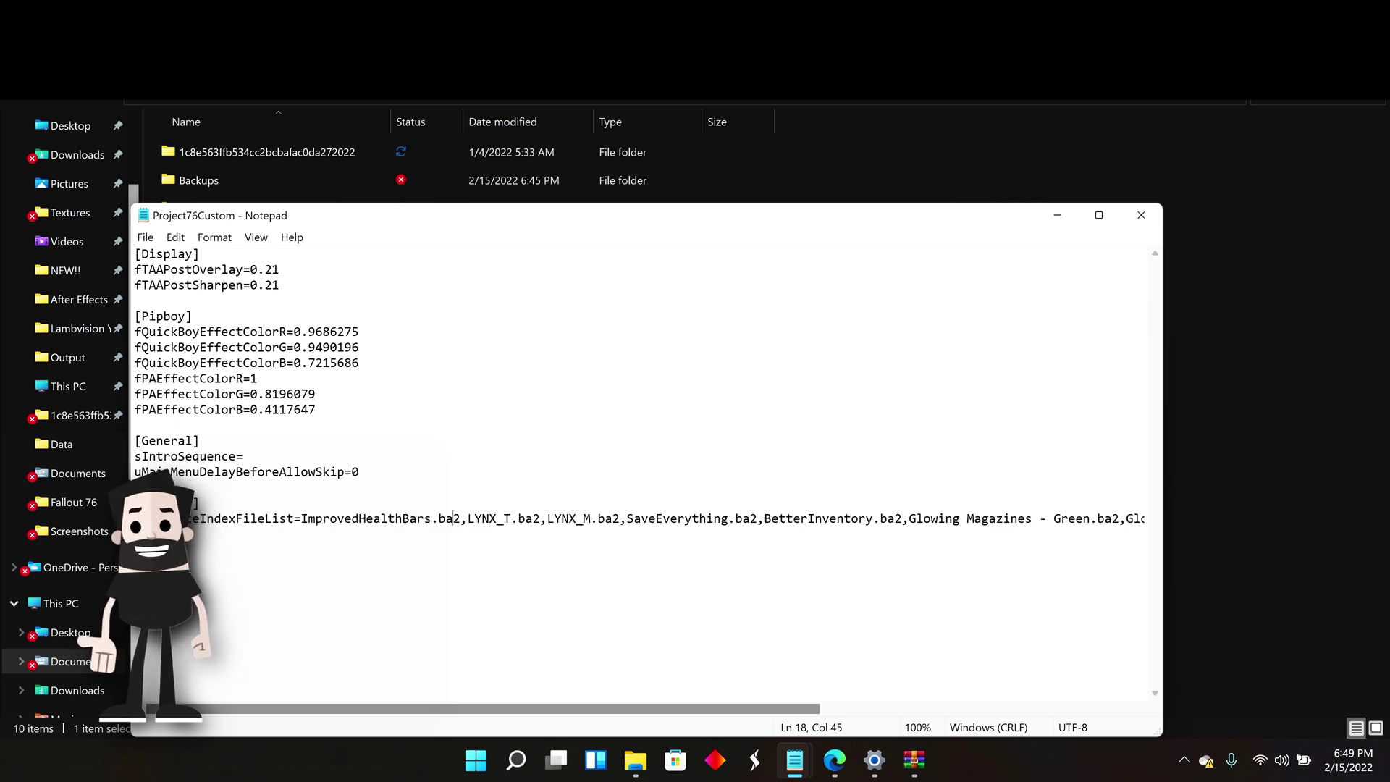
drag(474, 518, 540, 518)
click(135, 534)
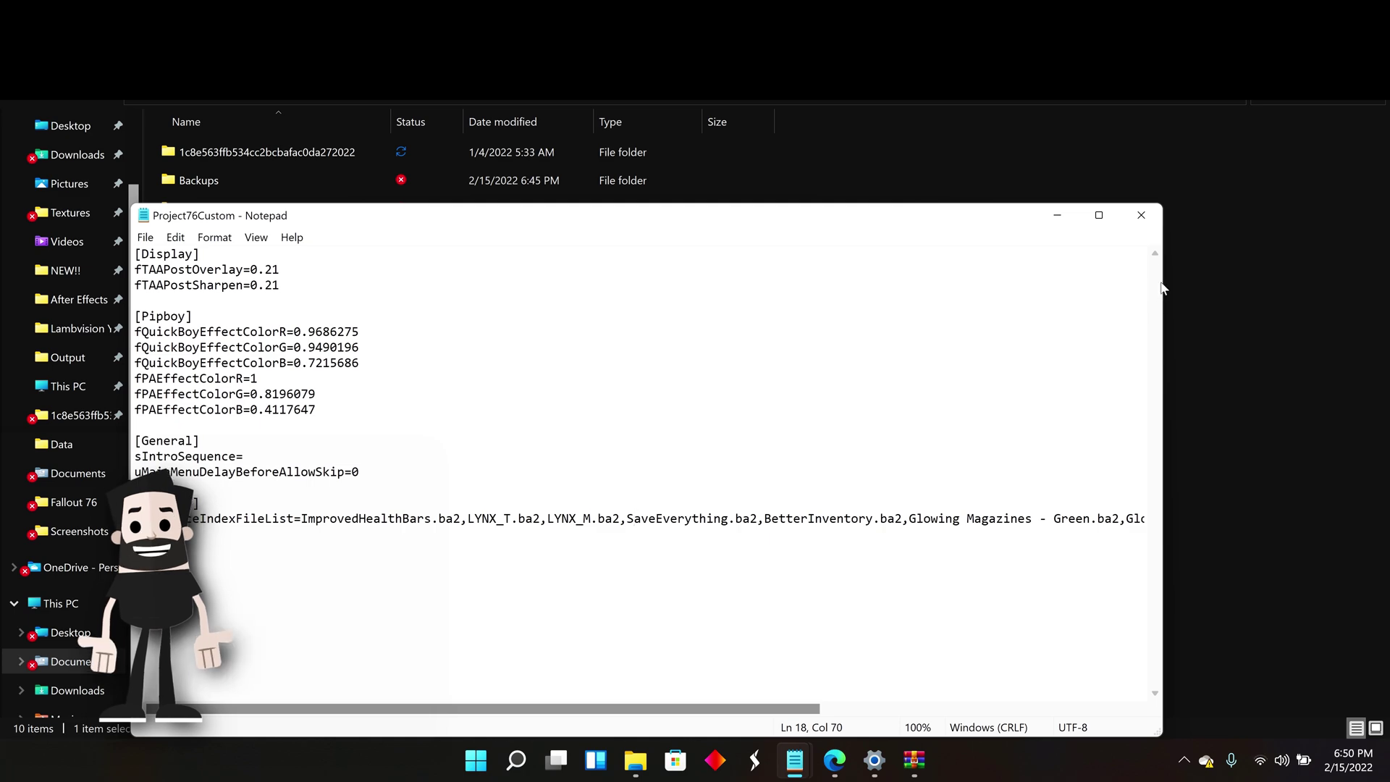
drag(973, 519, 1098, 519)
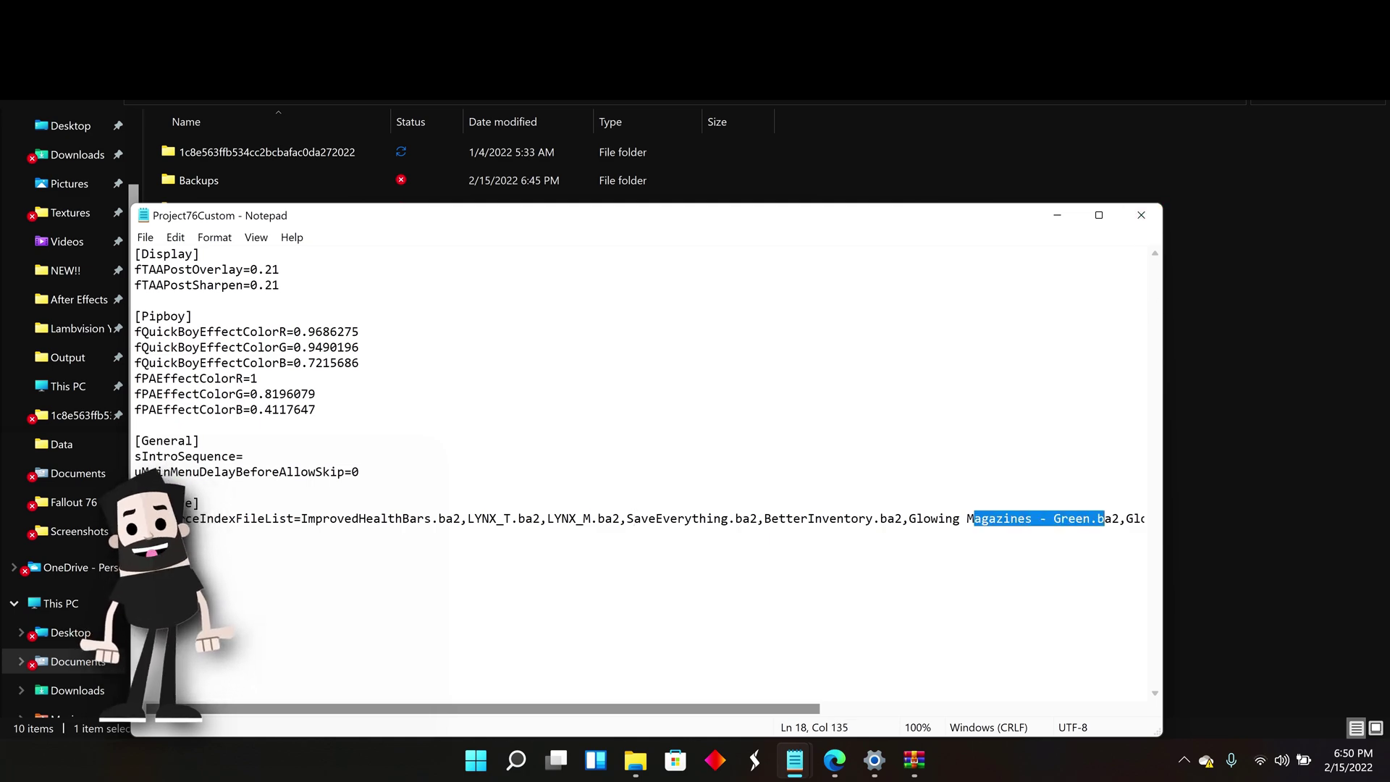
click(1141, 215)
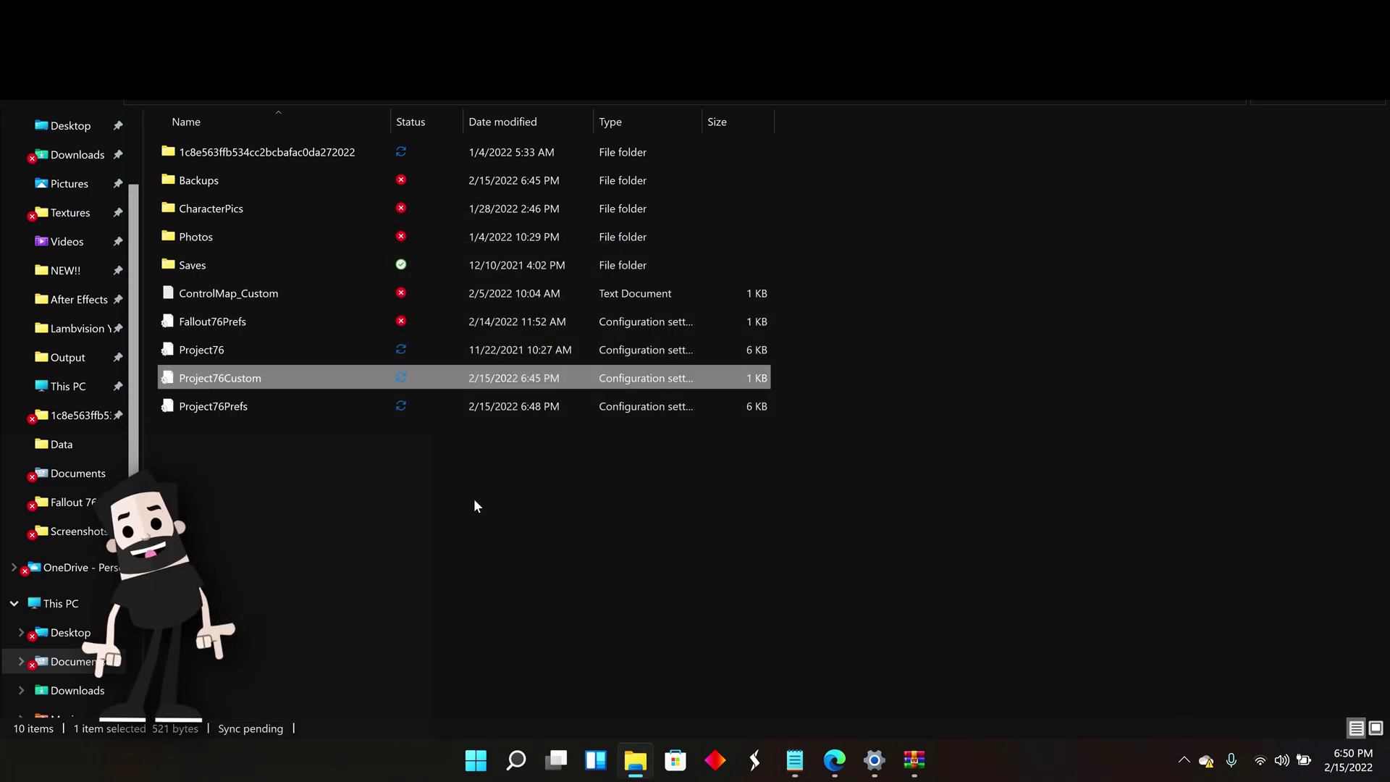
Minimize the Fallout 76 folder window and return to Quick Configuration's Settings dialog.
click(467, 528)
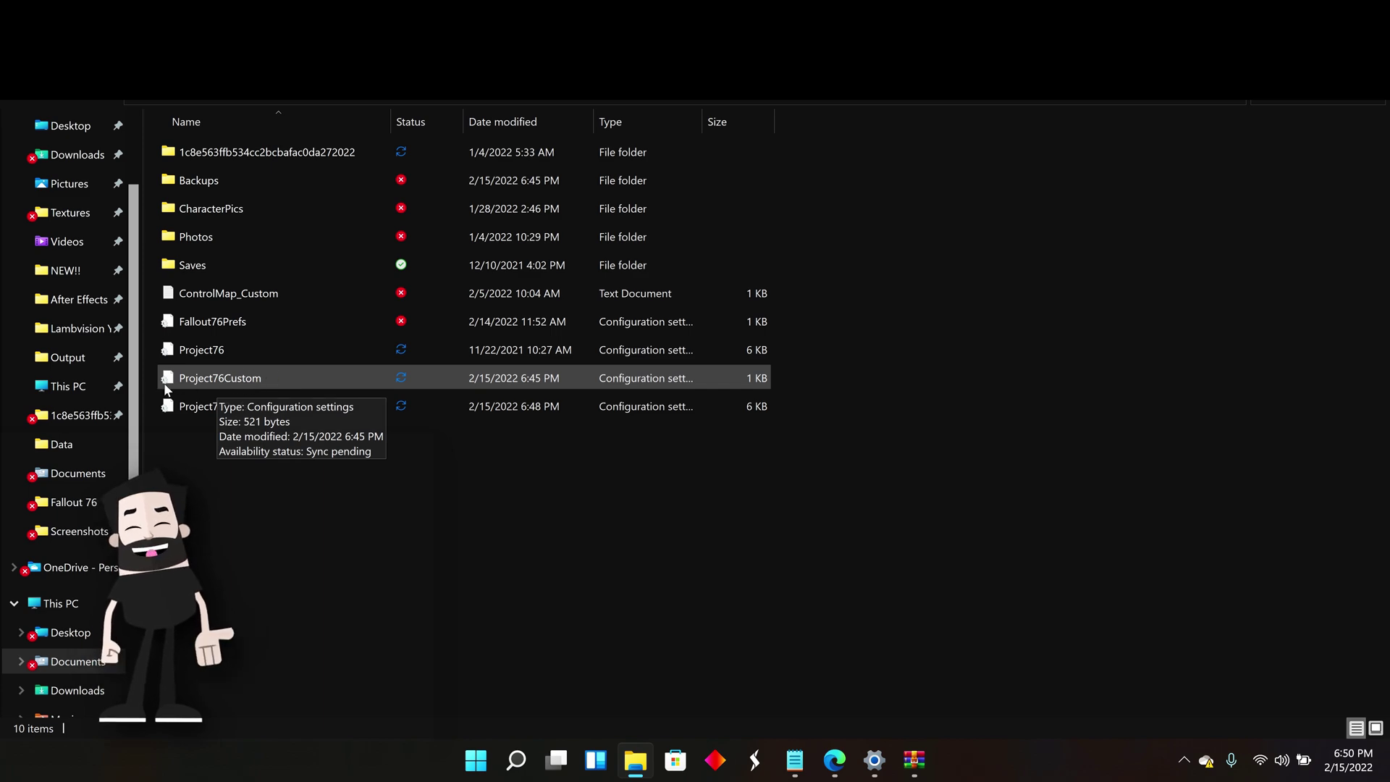
click(1289, 10)
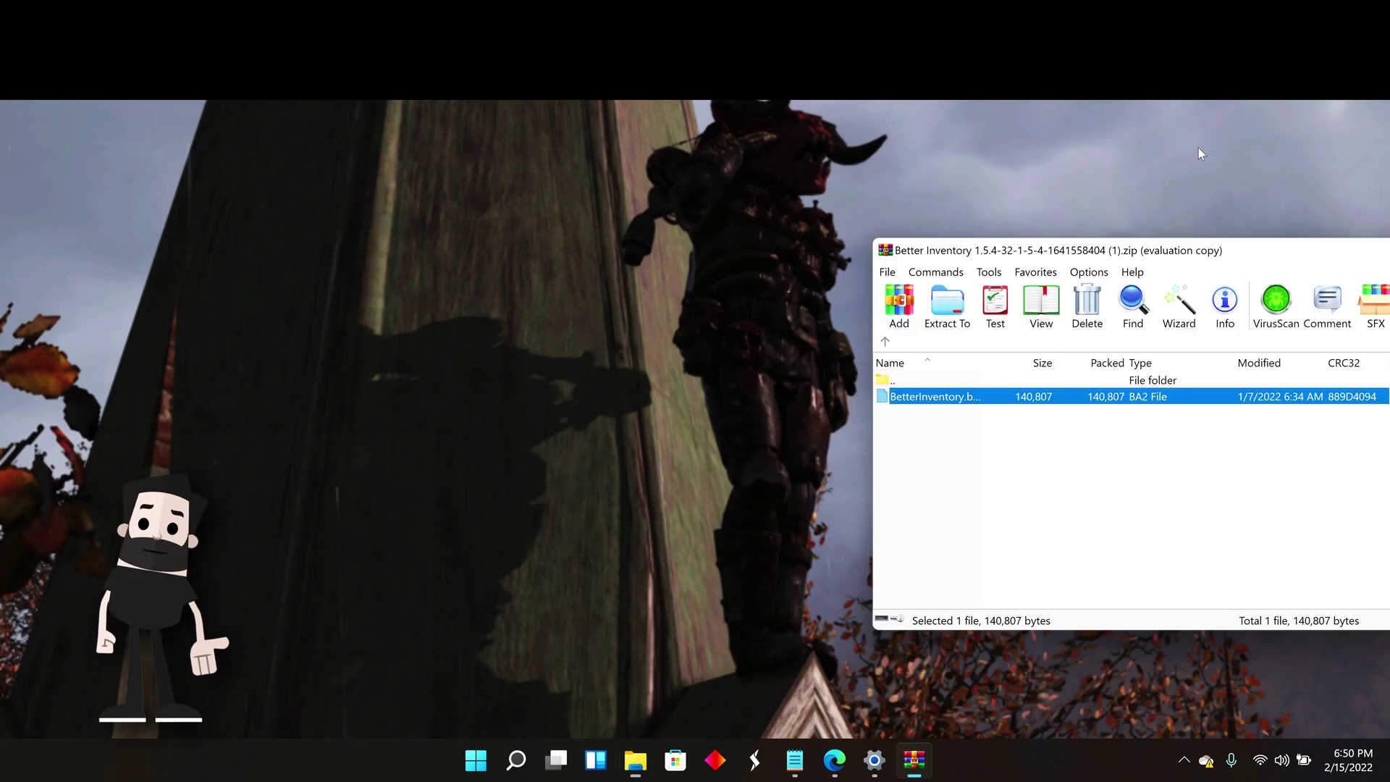
key(alt+z)
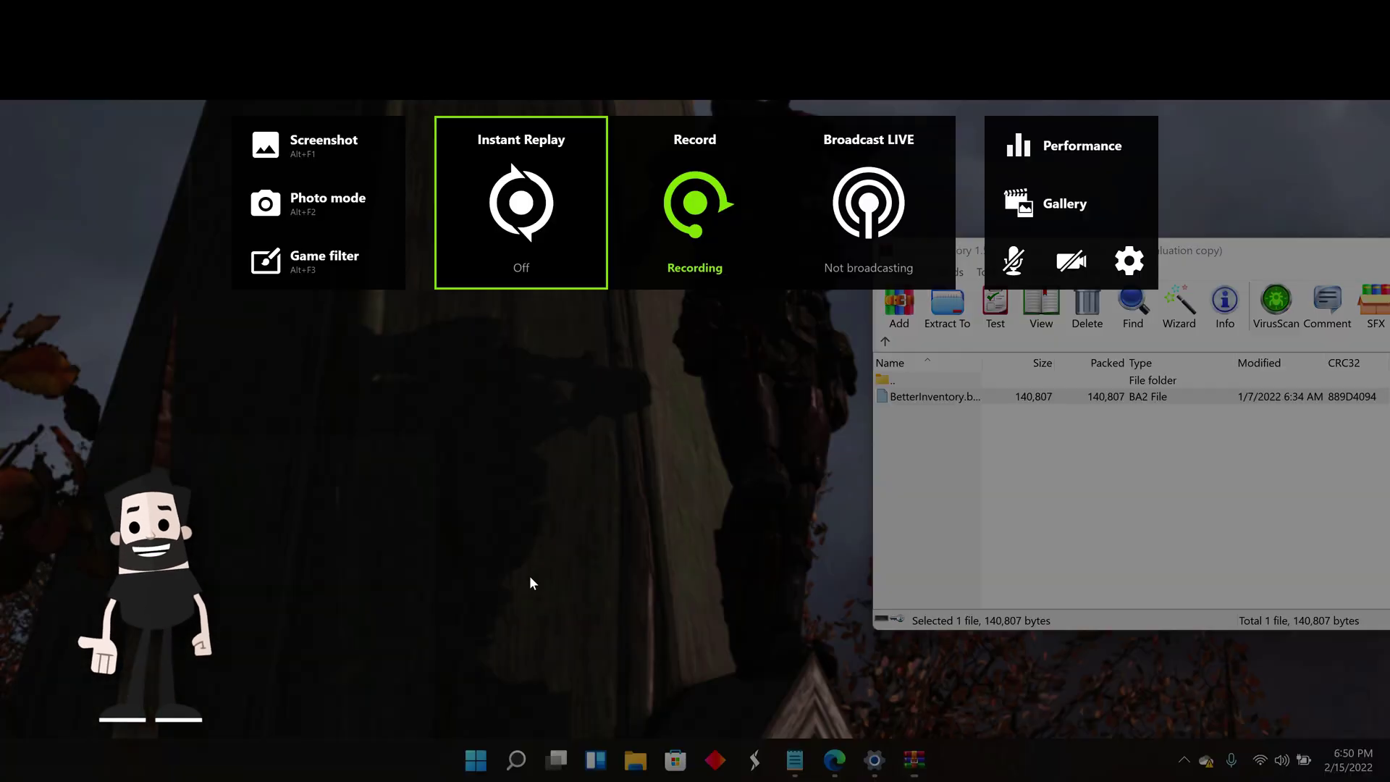
click(694, 275)
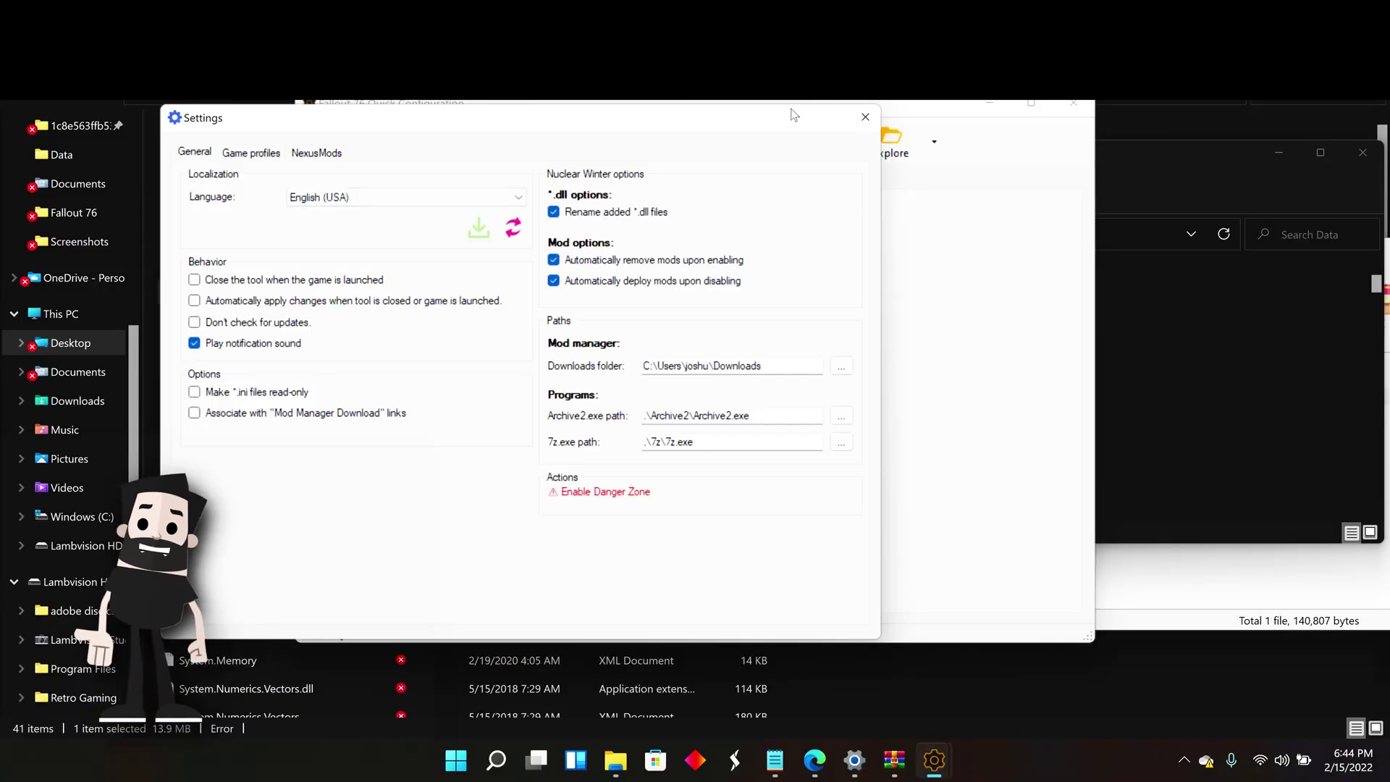
Close Settings, check the deployed mods including SaveEverything, then apply the changes and launch Fallout 76.
click(865, 116)
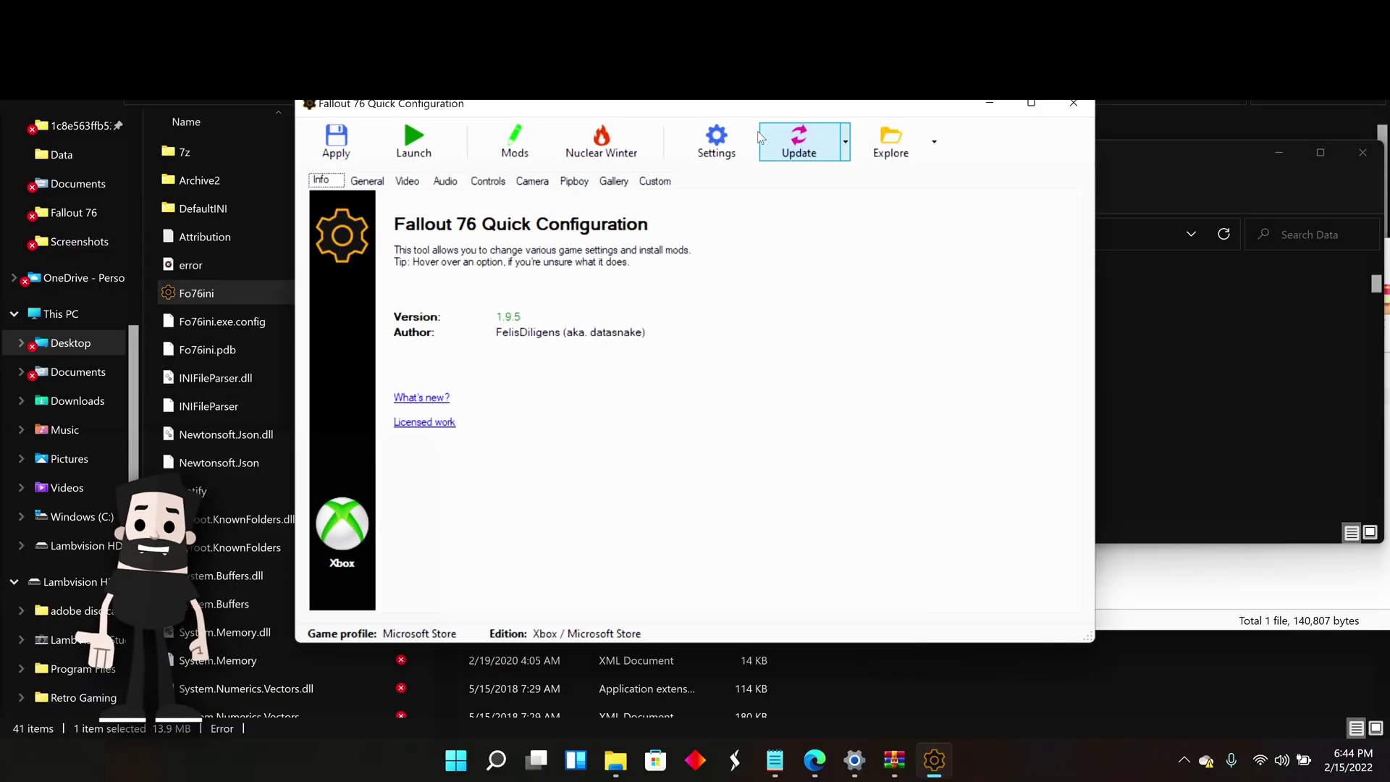
click(521, 145)
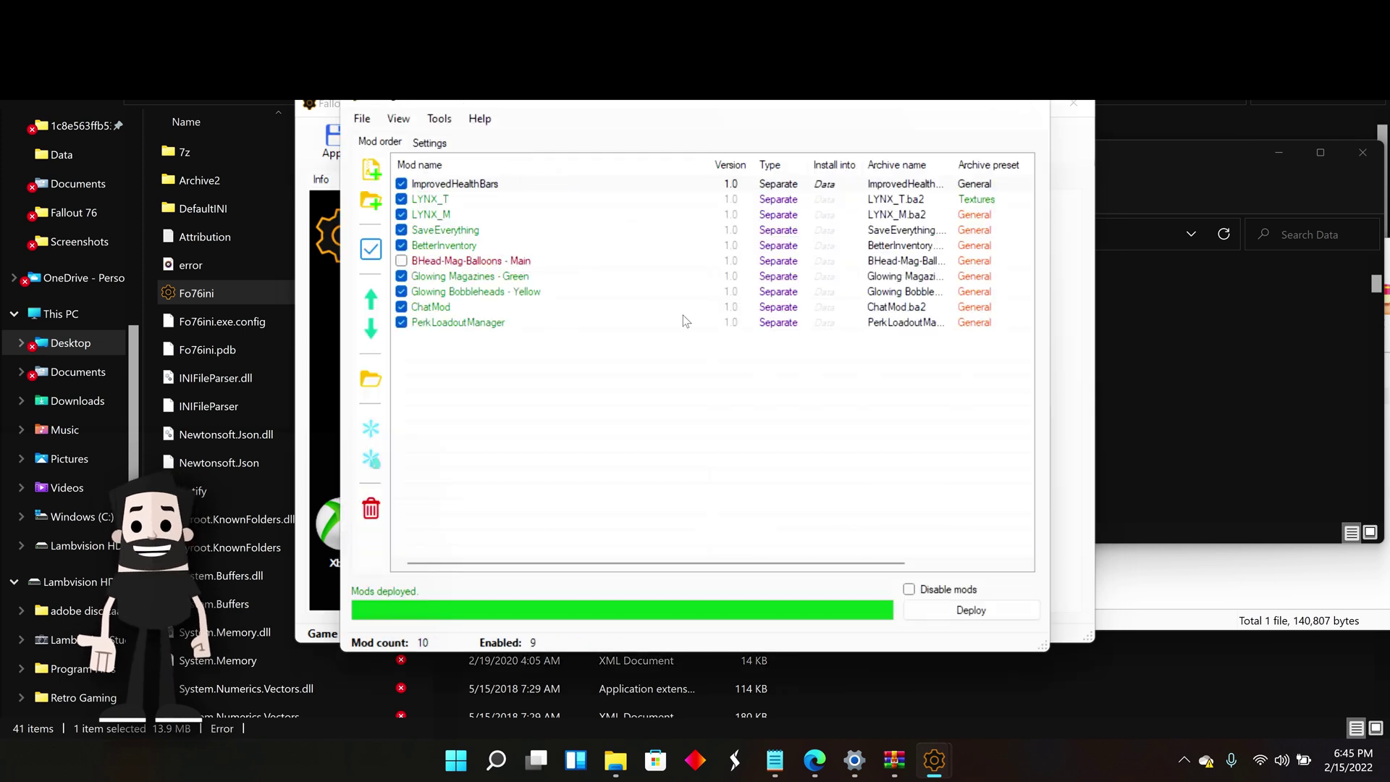
click(447, 231)
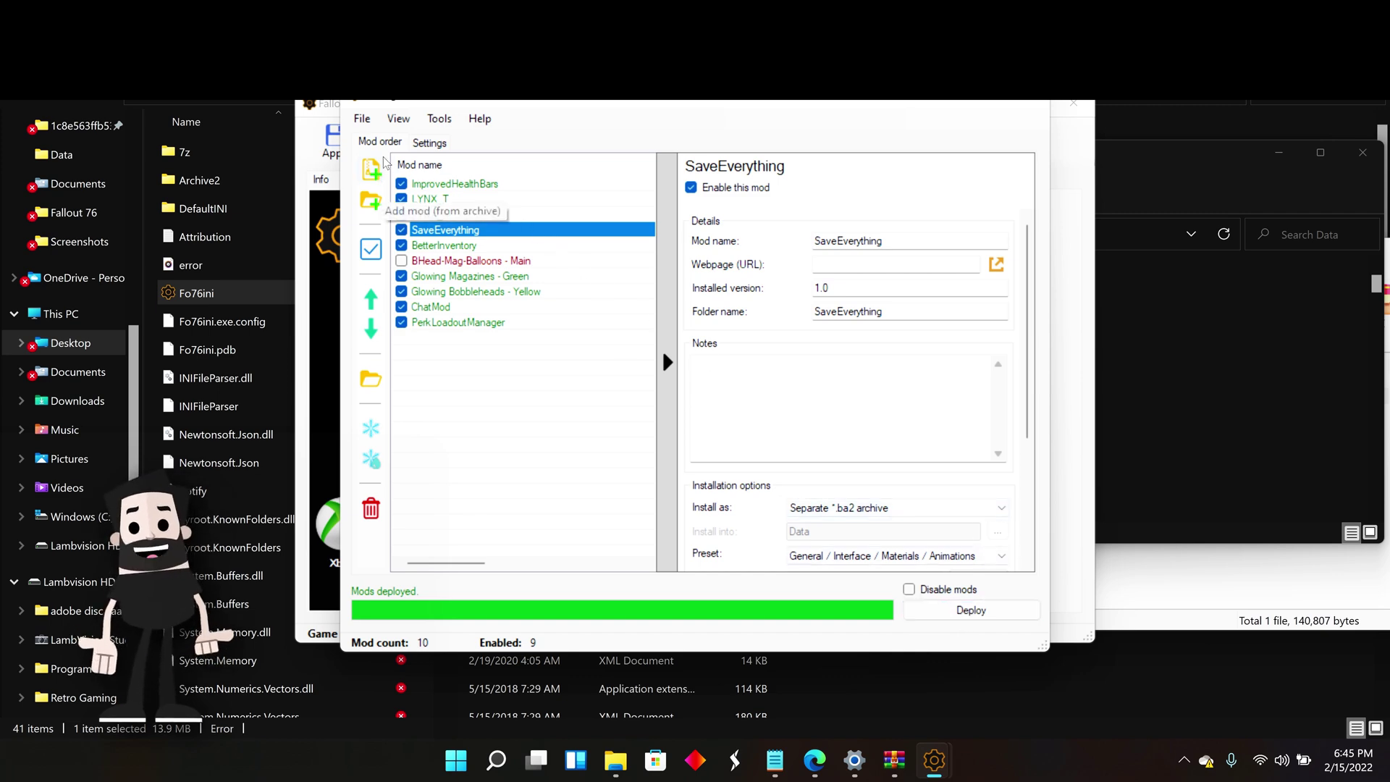
click(1029, 103)
click(336, 139)
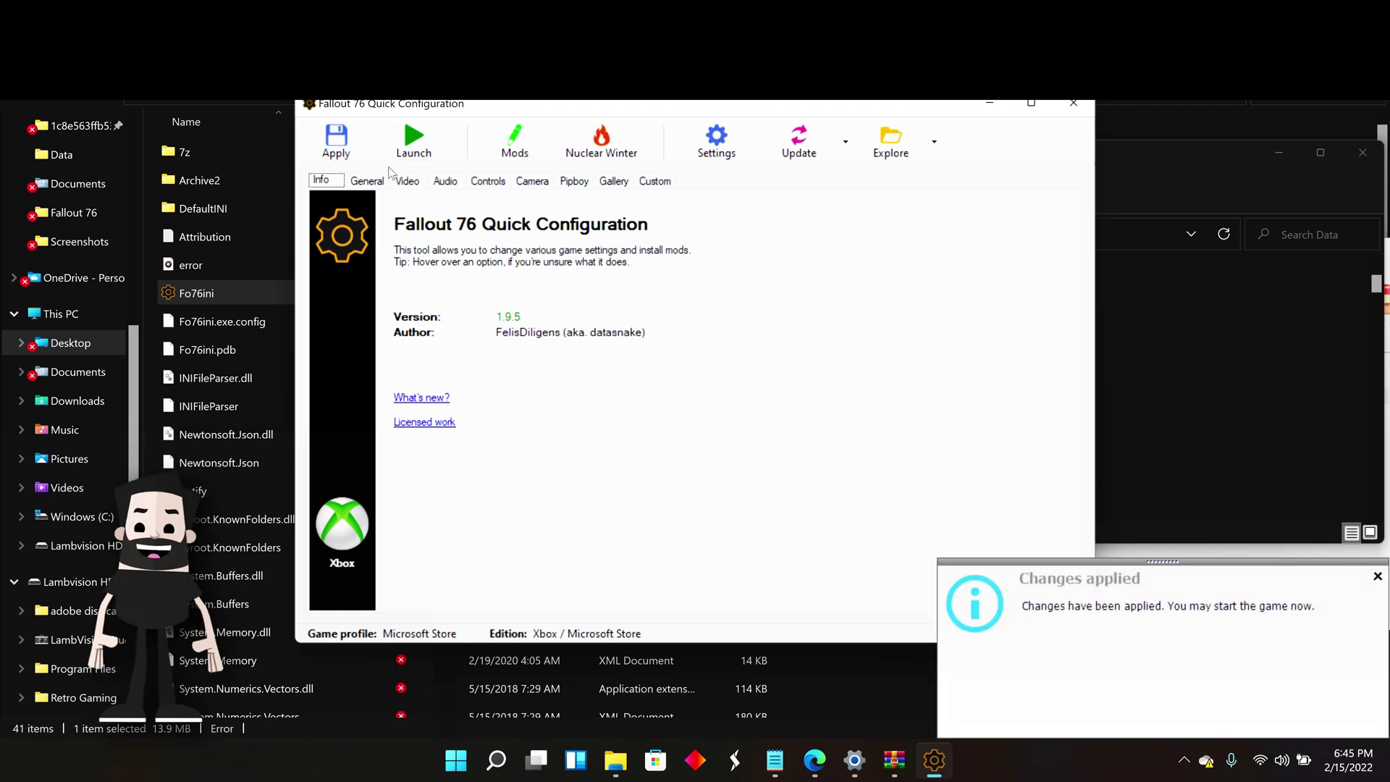
click(408, 140)
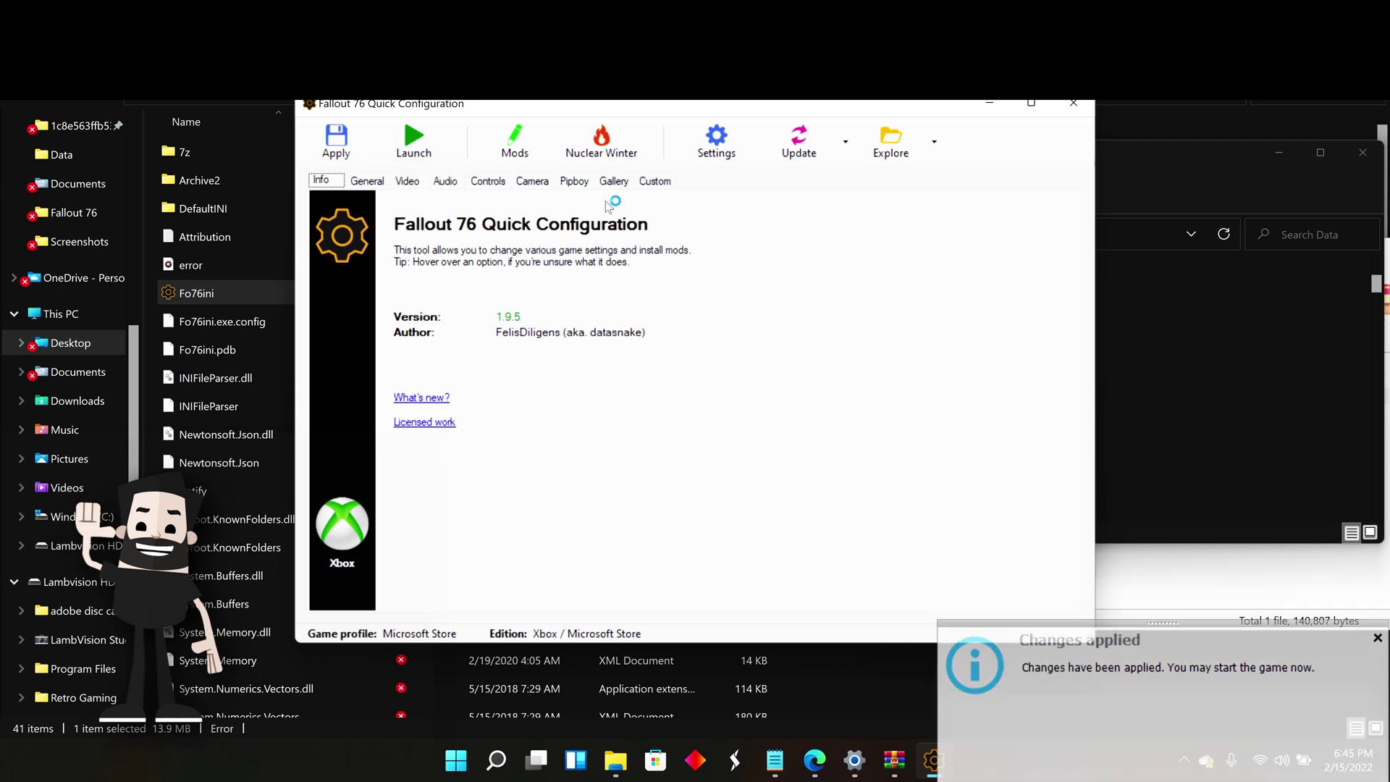